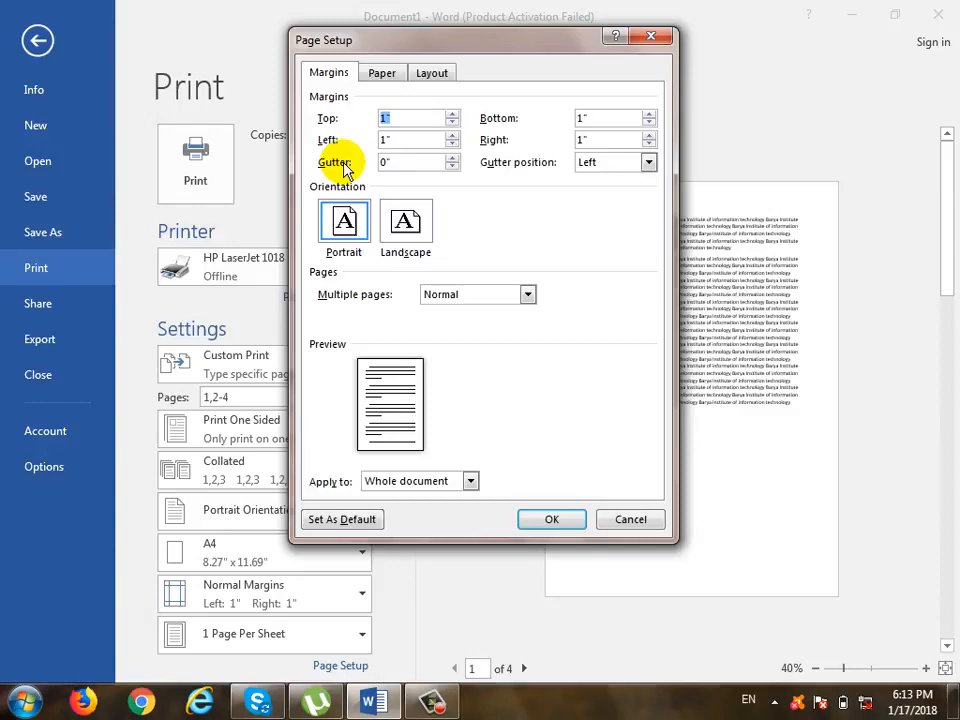
Set the document's gutter margin to 0.5 inch in the page setup.
left_click_drag(424, 162, 287, 169)
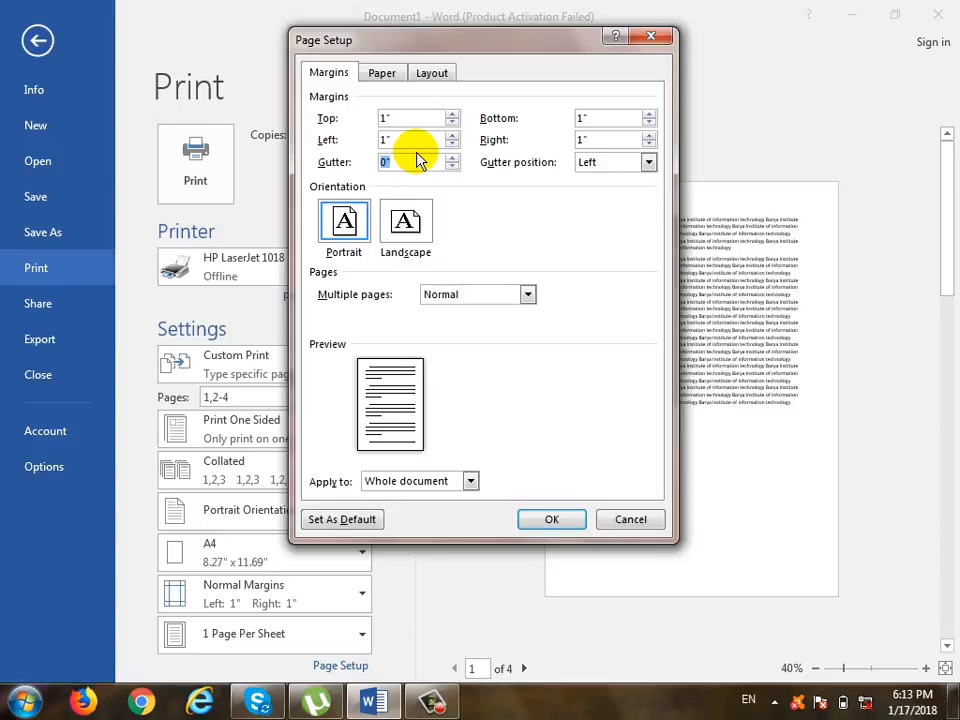
type("0.5")
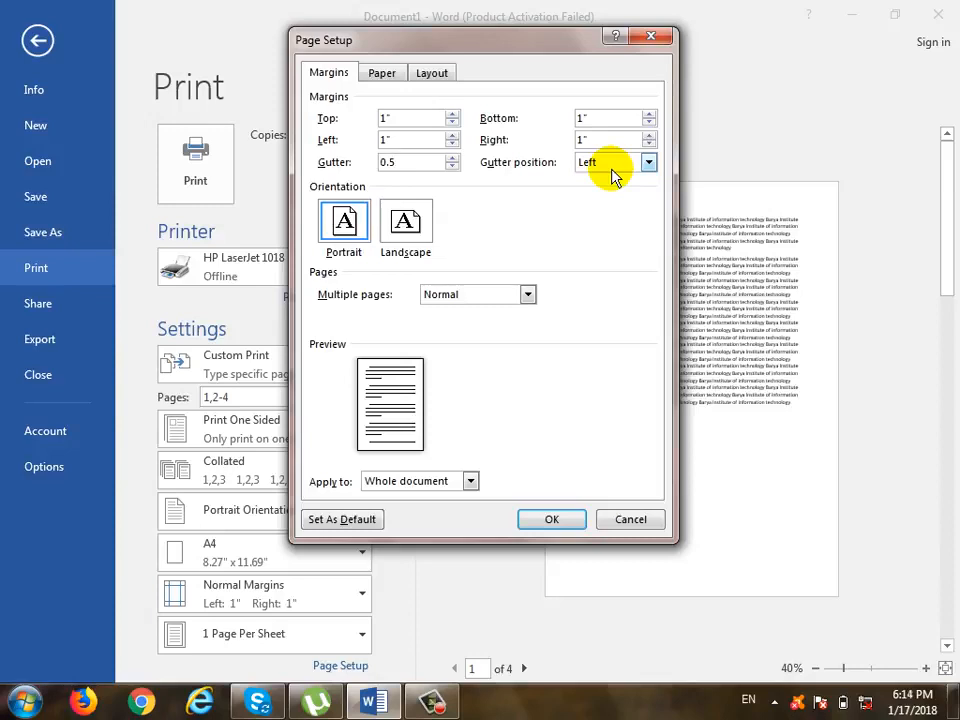
left_click_drag(590, 44, 430, 38)
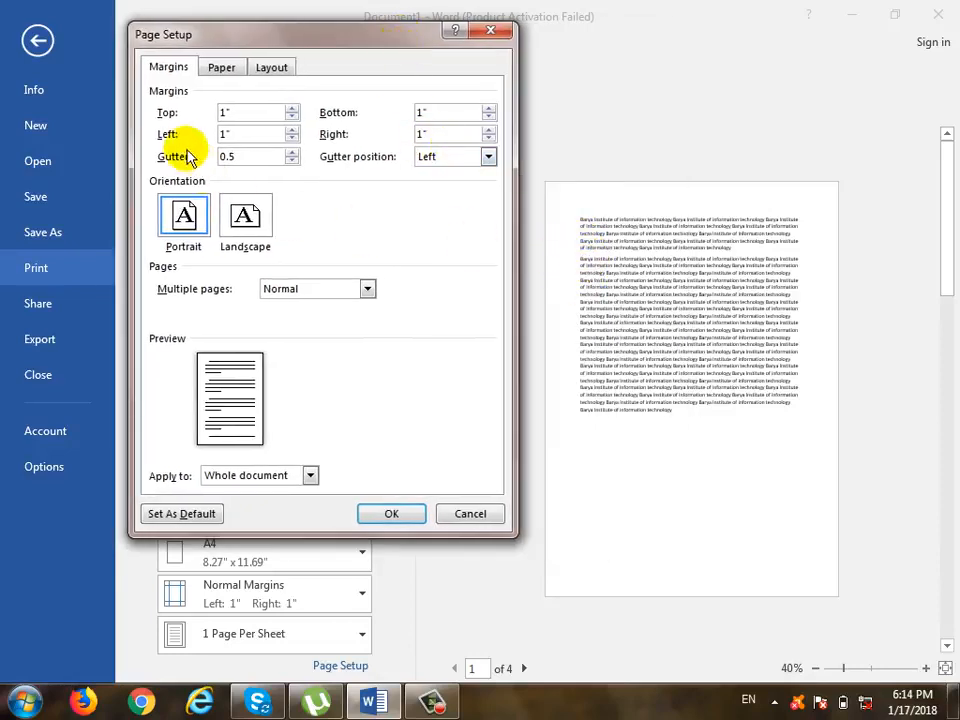
left_click_drag(264, 138, 171, 125)
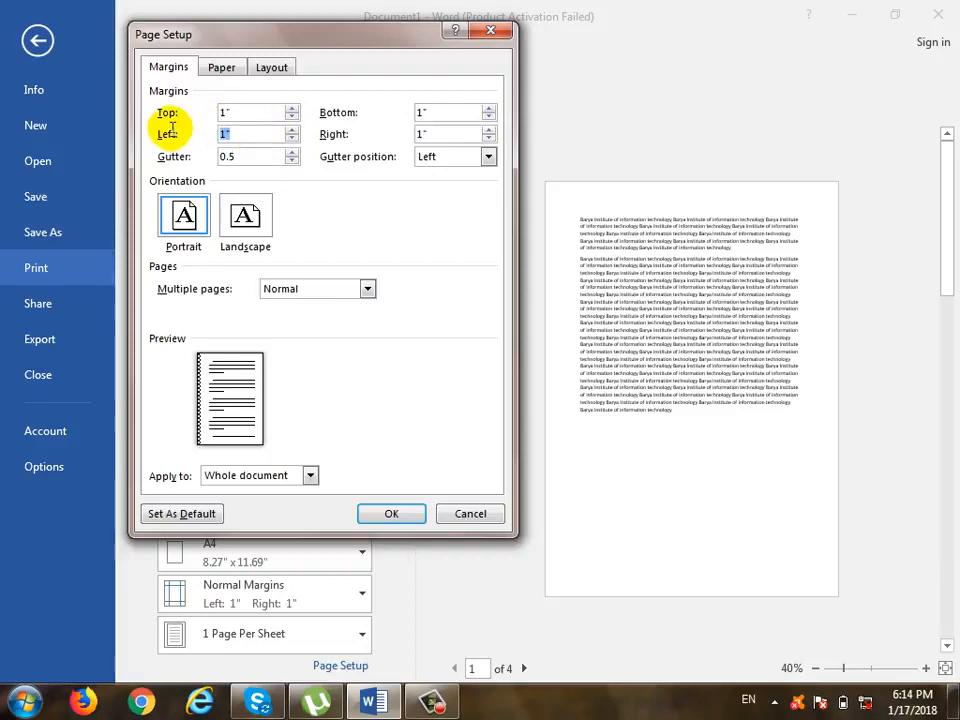
double_click(243, 155)
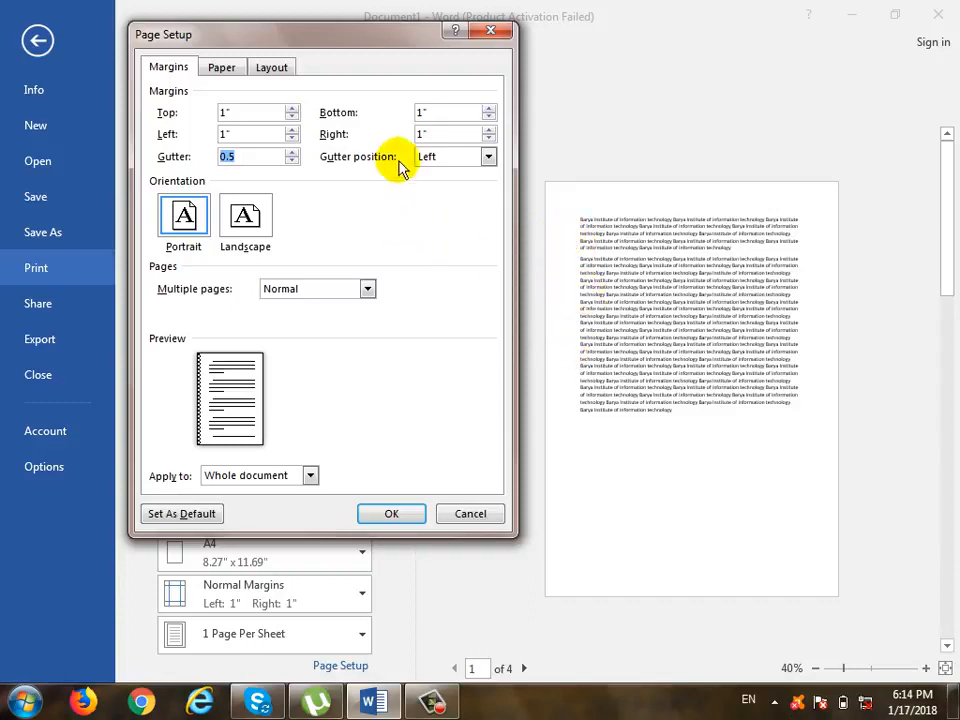
Try the gutter position as Right and Top, then set it back to Left and apply the page setup.
left_click(456, 156)
left_click(440, 199)
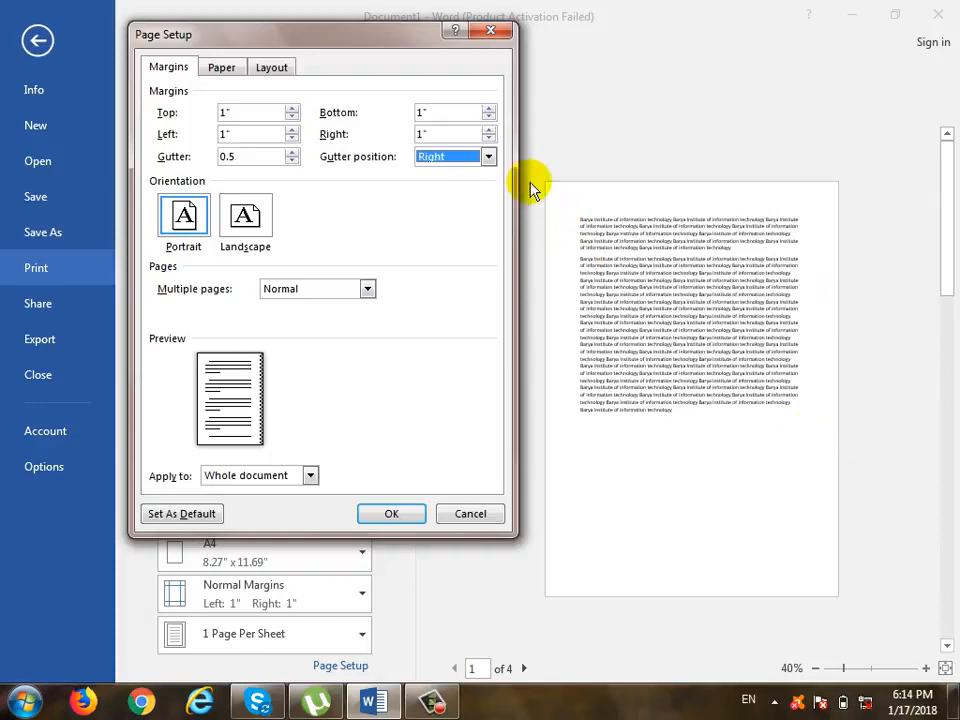
left_click(487, 156)
left_click(487, 188)
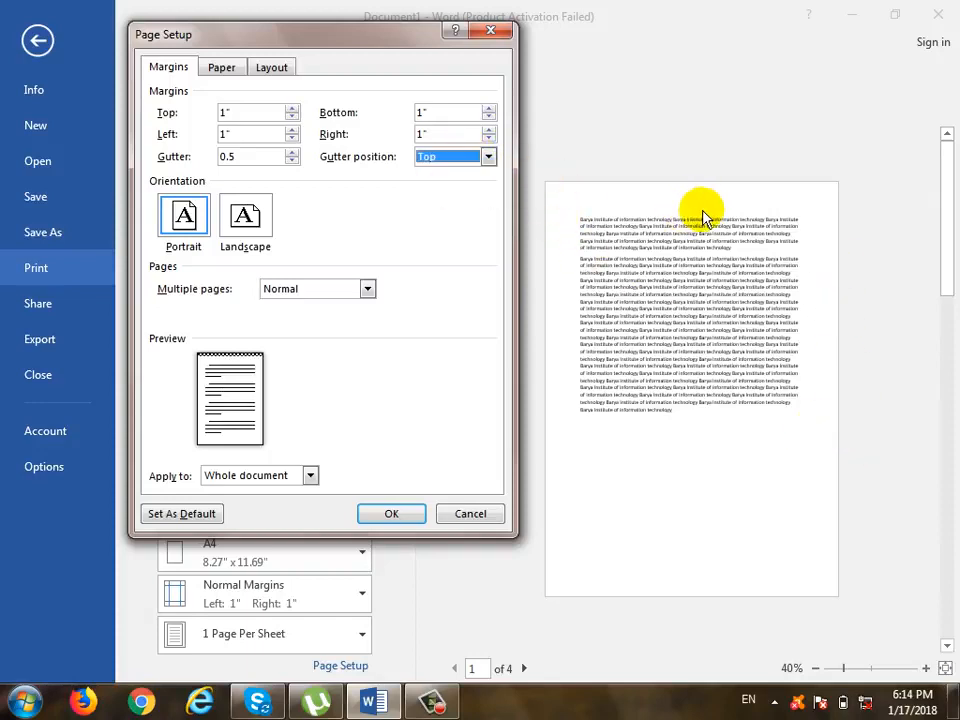
left_click(455, 156)
left_click(455, 187)
left_click(440, 160)
left_click(426, 174)
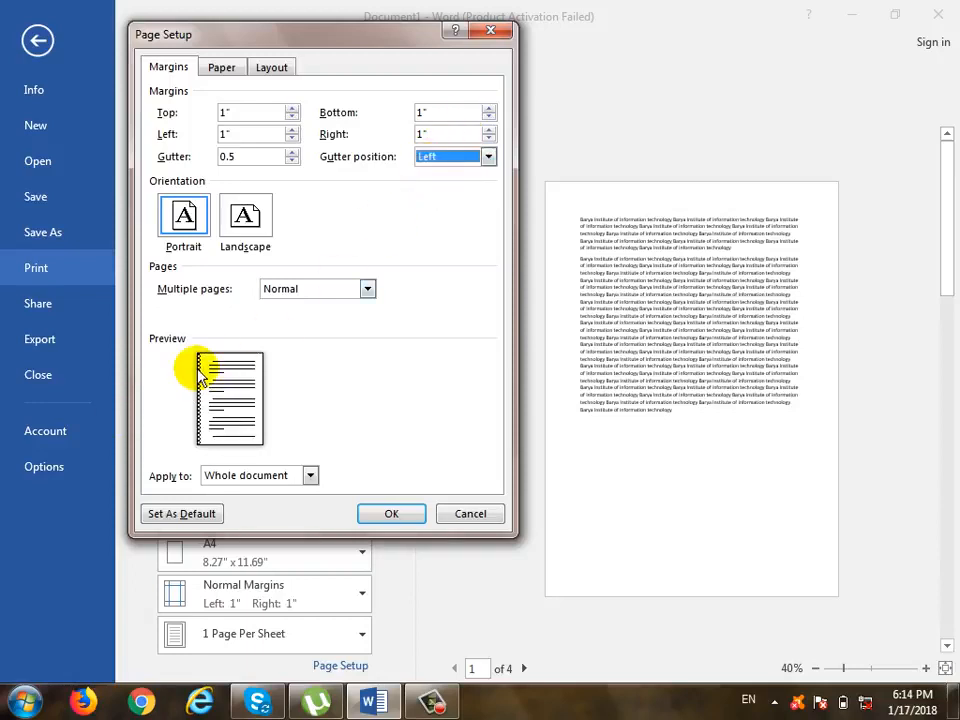
left_click(393, 516)
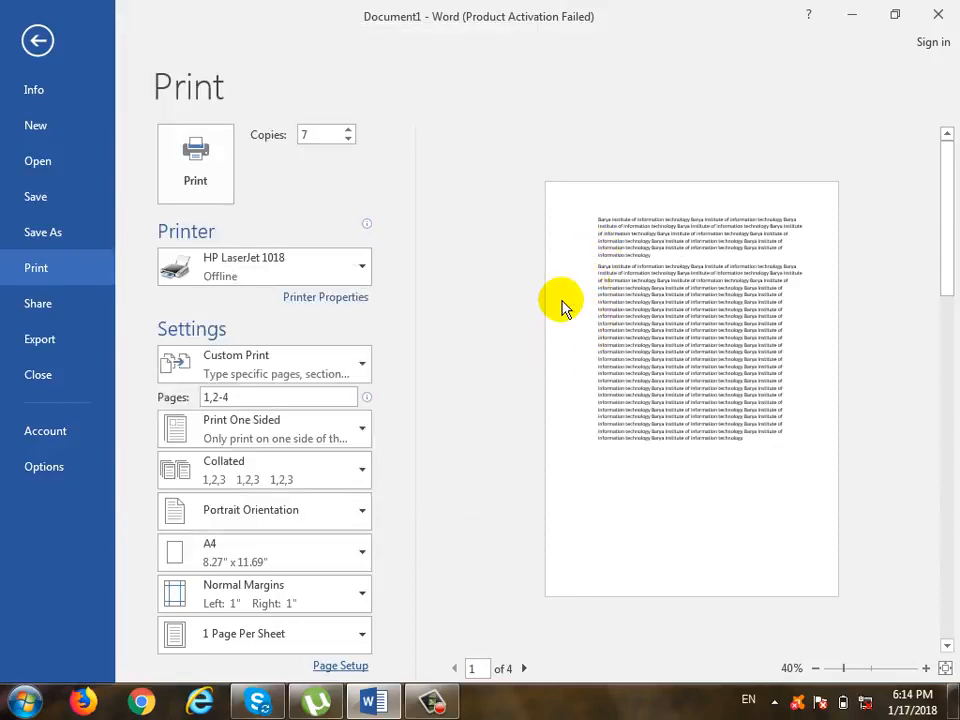
Set the gutter to 0 and the left margin to 1.5 inches for the whole document in the page setup.
left_click(336, 666)
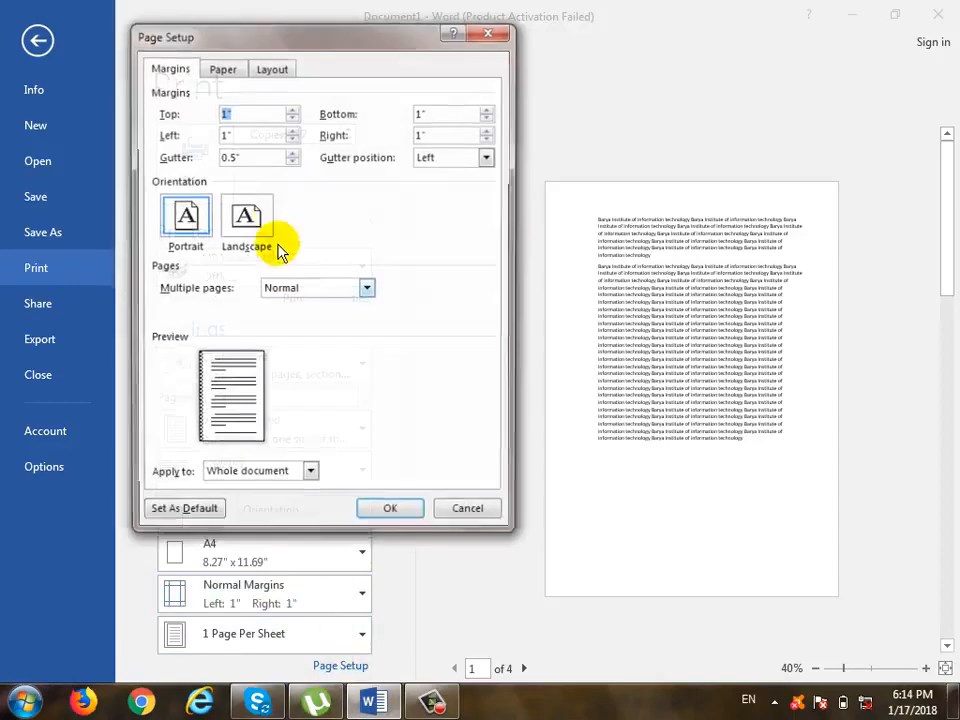
left_click_drag(253, 156, 47, 163)
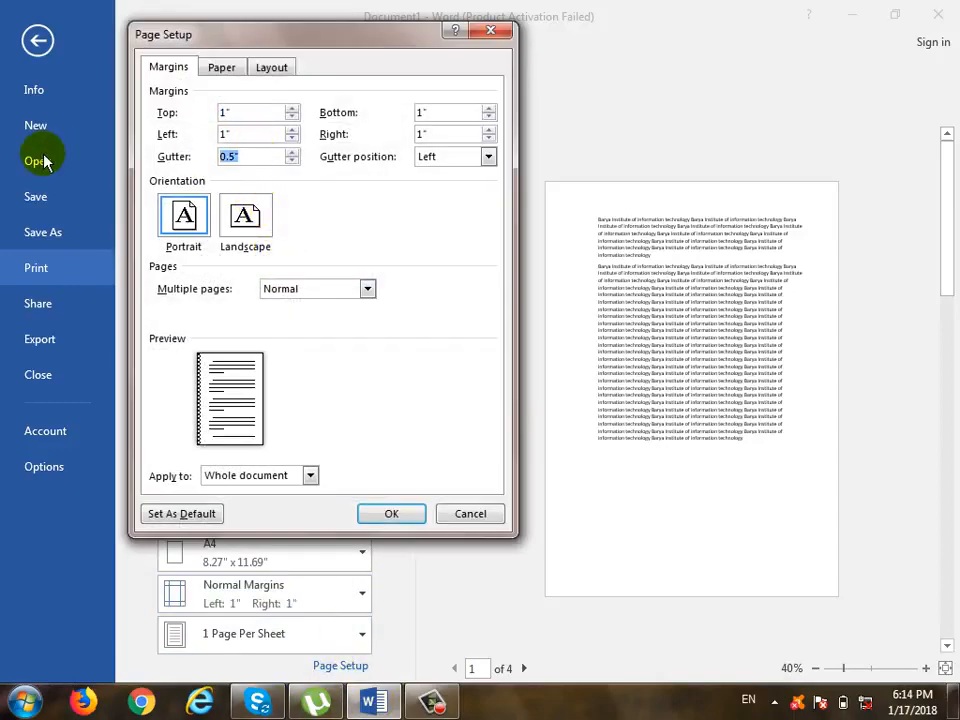
type("0")
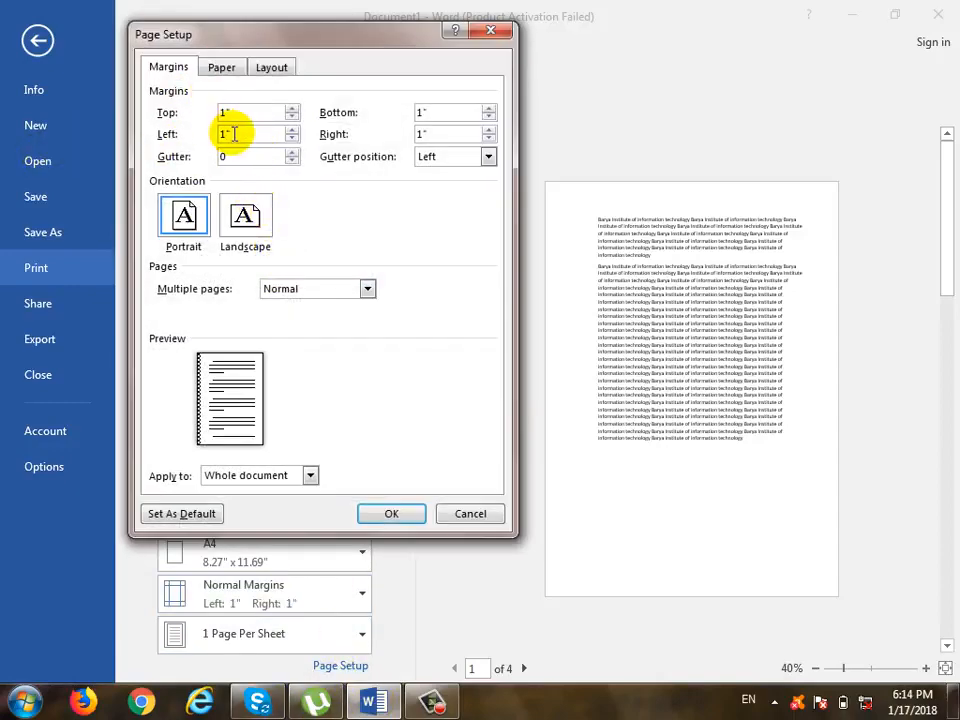
left_click_drag(236, 133, 65, 123)
type("1.5")
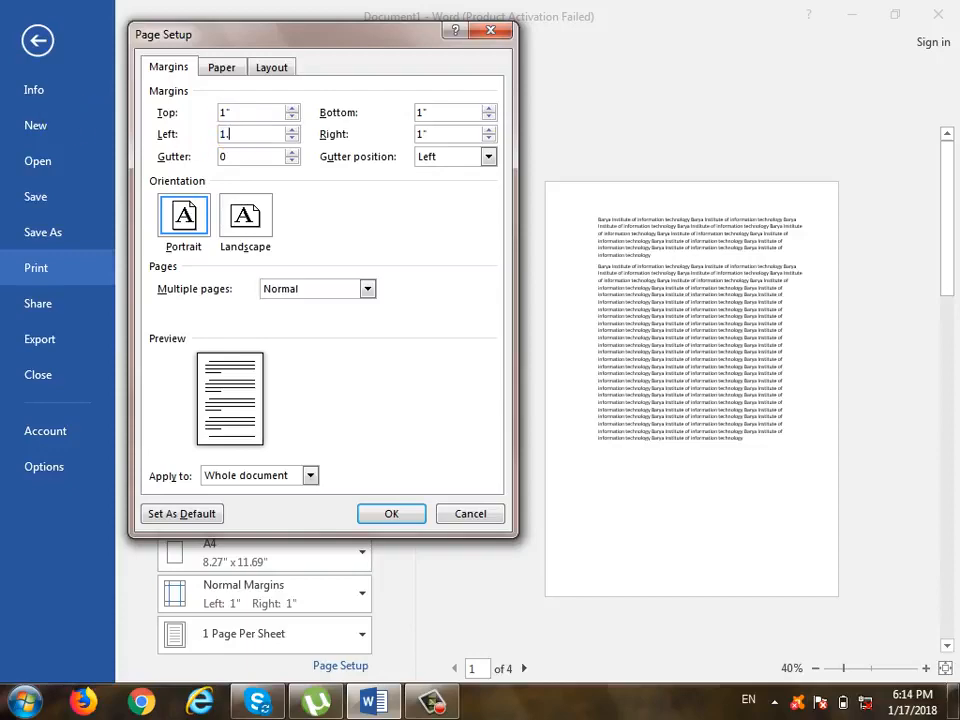
left_click(400, 517)
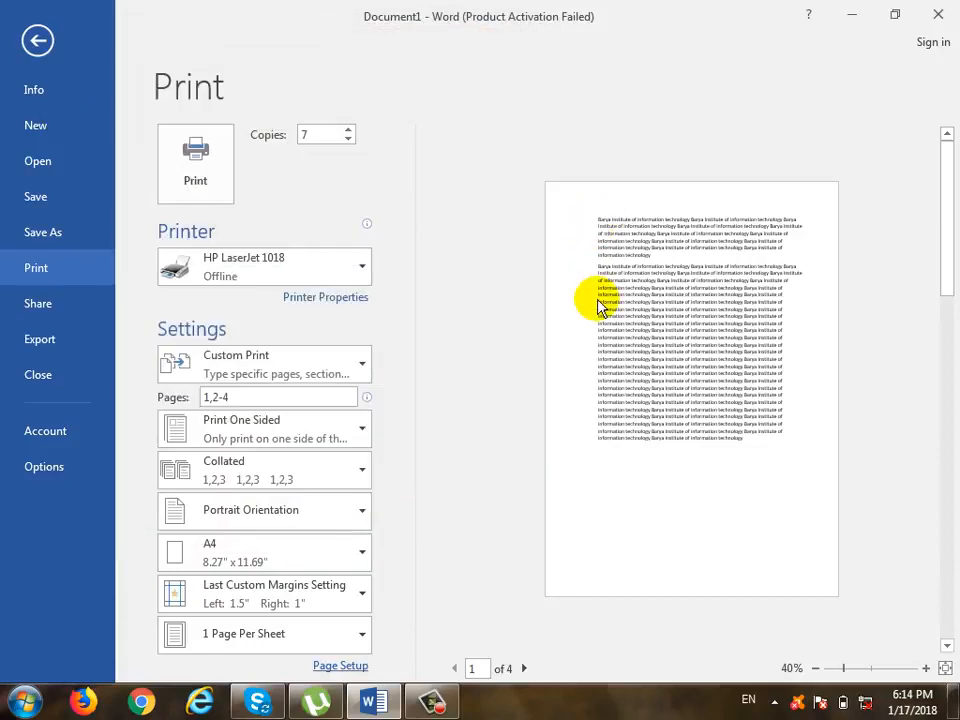
Try Landscape orientation in the page setup and switch back to Portrait.
left_click(336, 666)
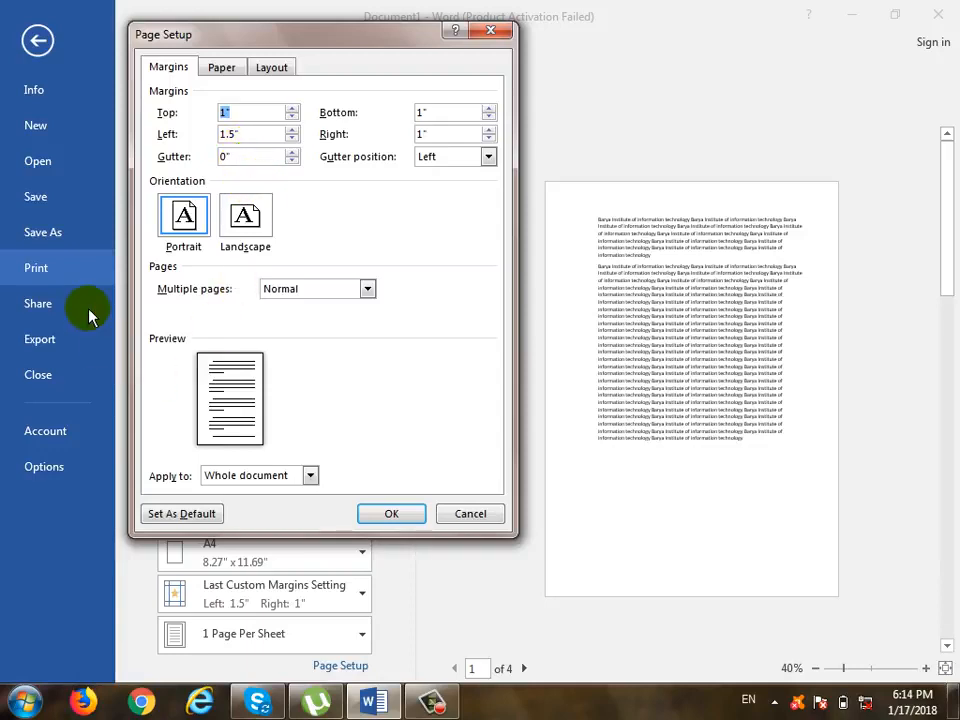
left_click_drag(394, 35, 648, 39)
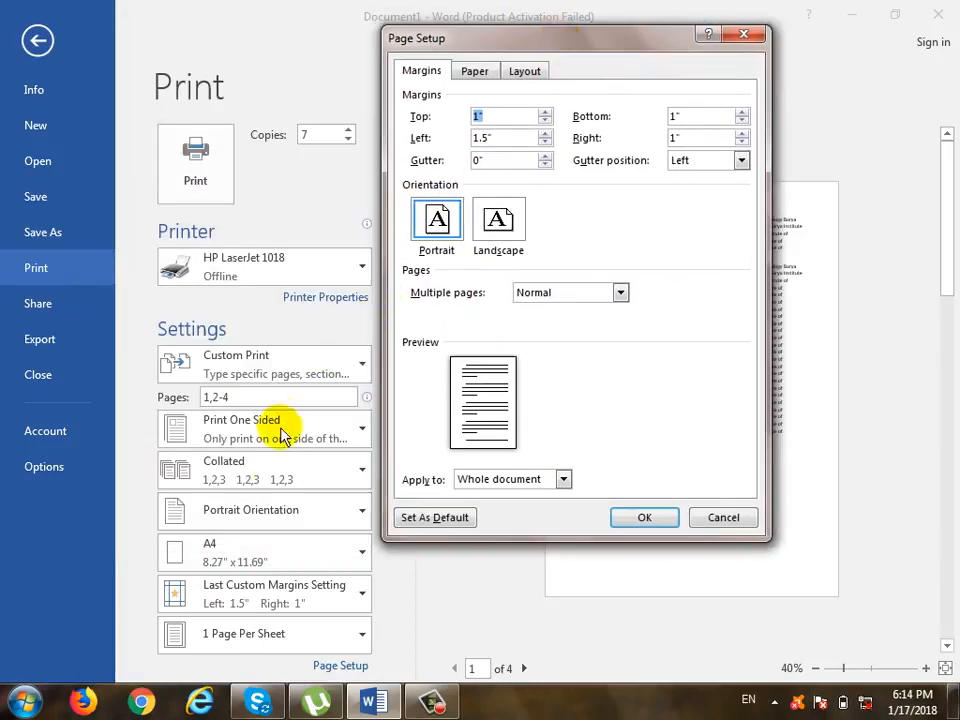
left_click(488, 218)
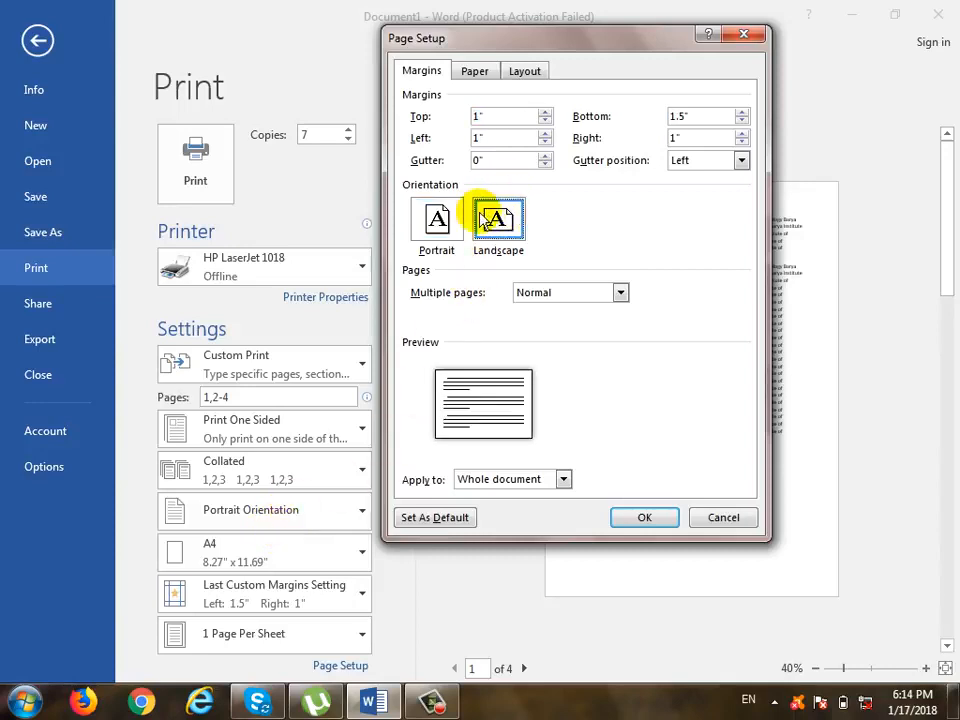
left_click(446, 226)
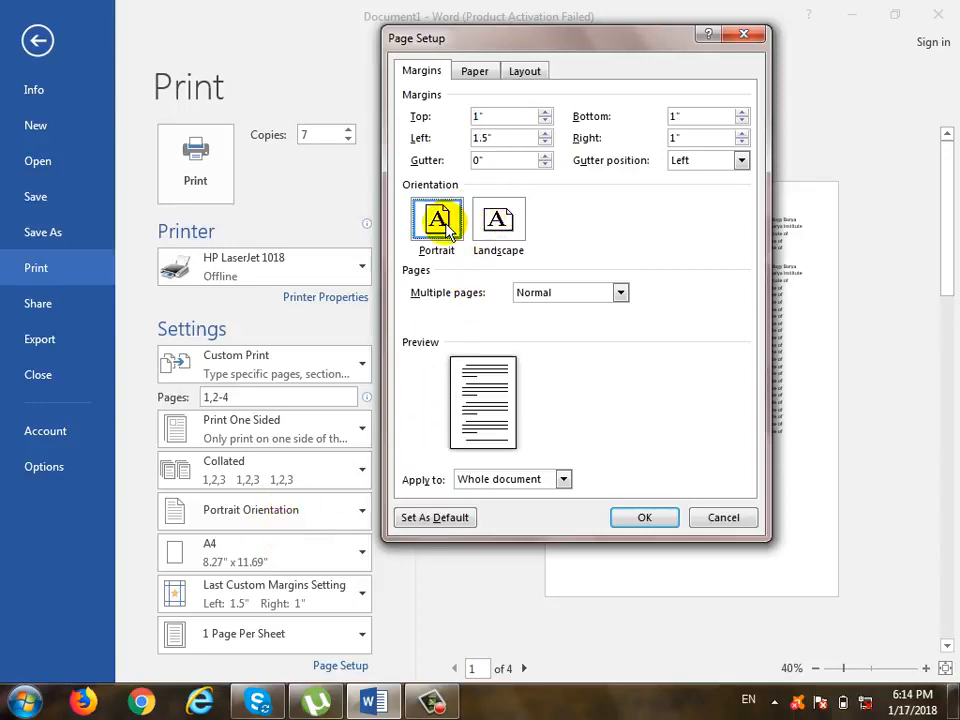
left_click(497, 219)
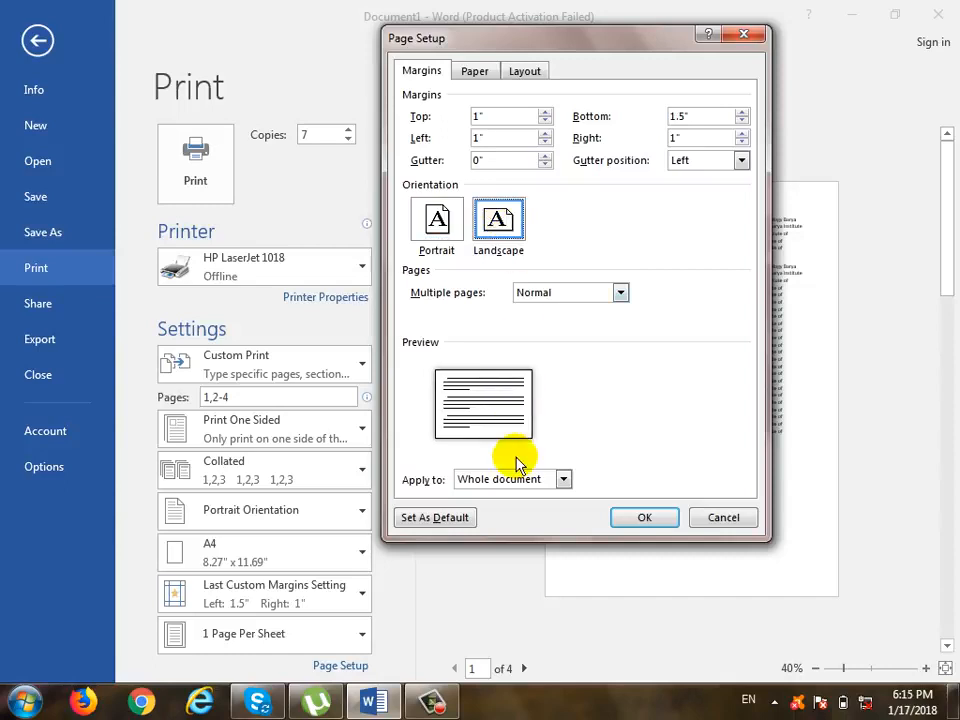
left_click(457, 240)
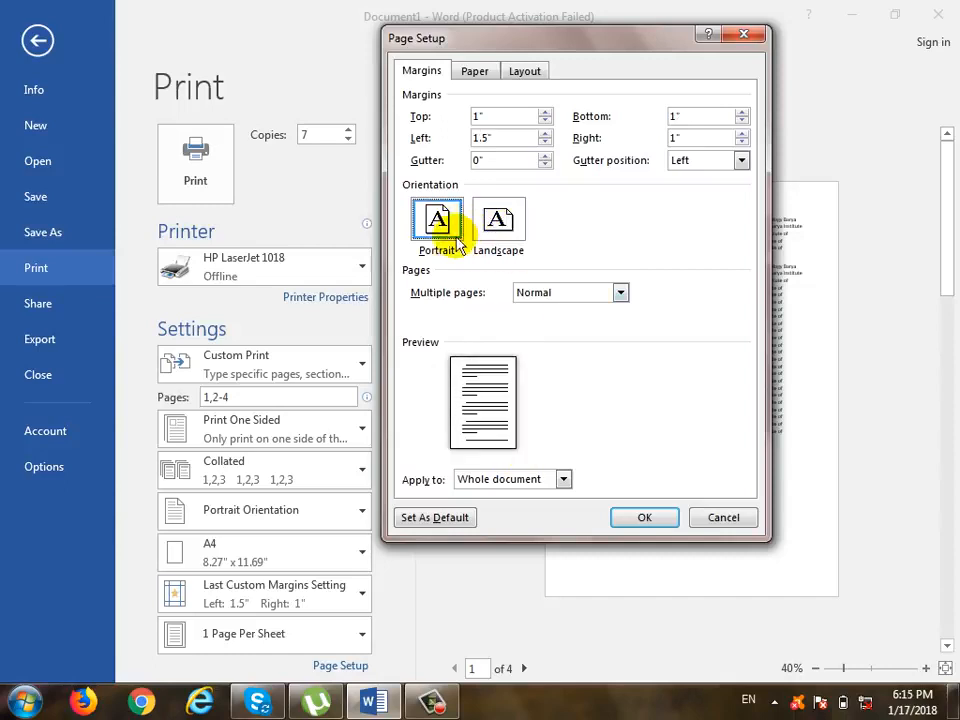
Try mirror margins with a 1-inch inside margin and a 0.5-inch gutter, then discard the page setup changes.
left_click(620, 293)
left_click(597, 323)
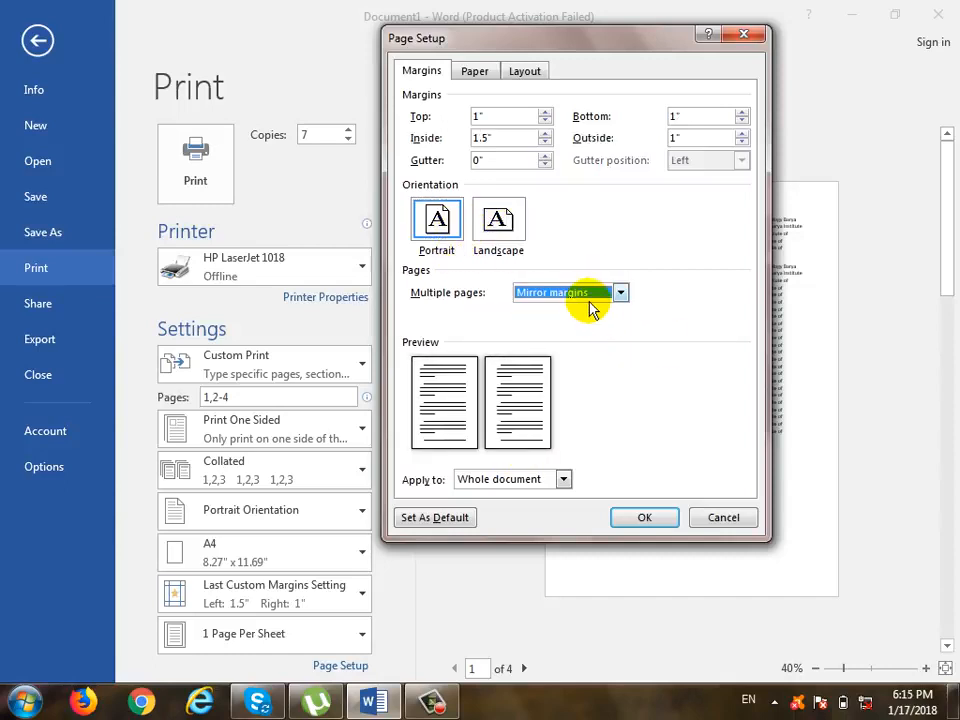
double_click(491, 137)
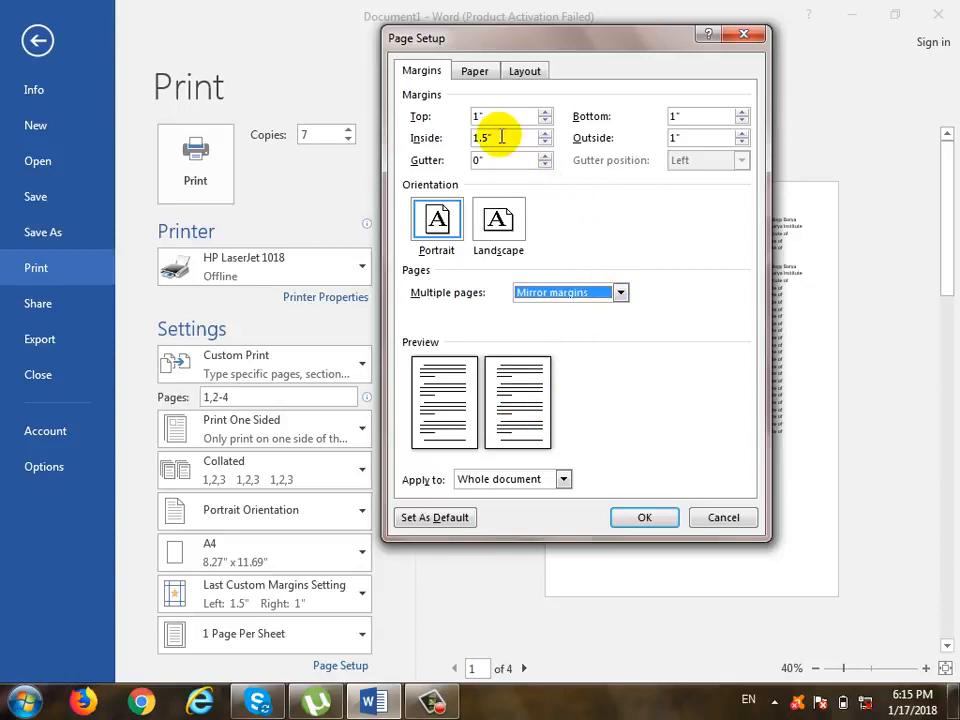
type("1")
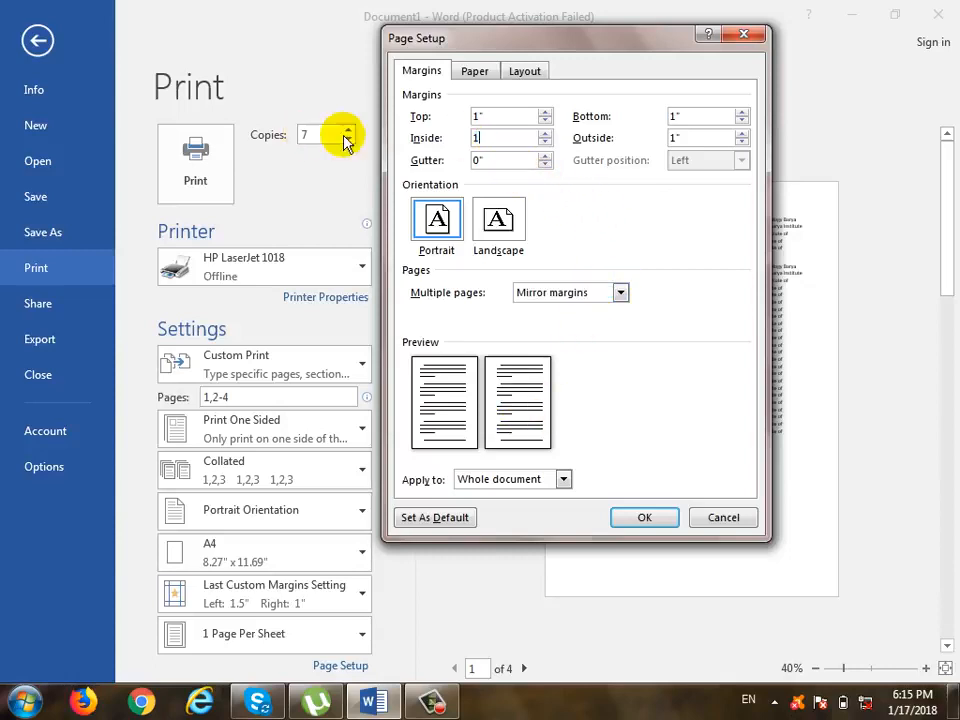
double_click(497, 159)
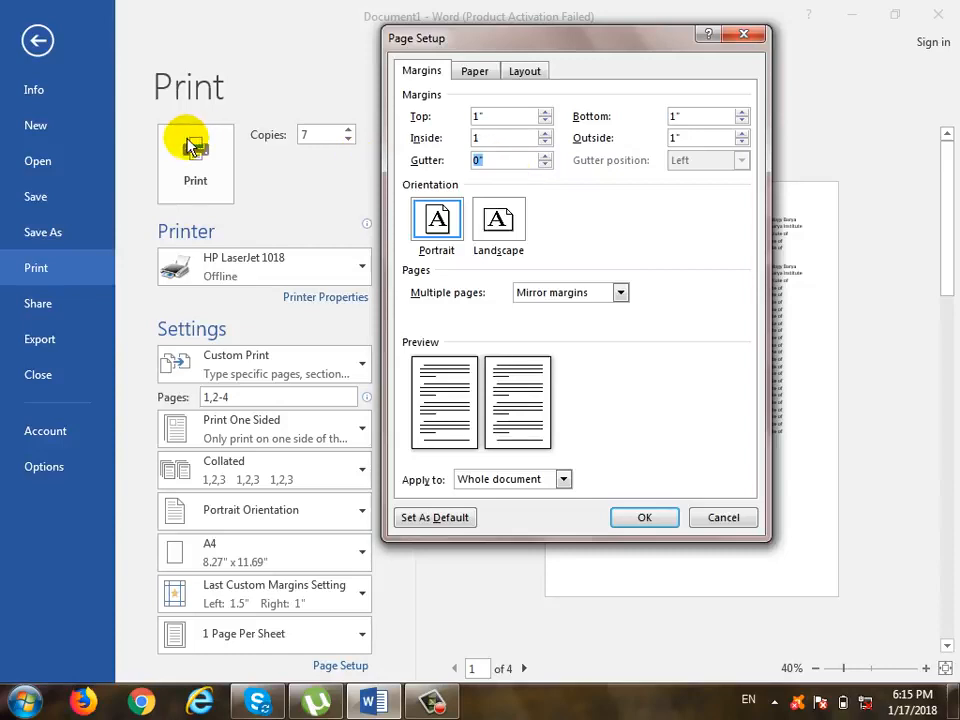
type("0.5")
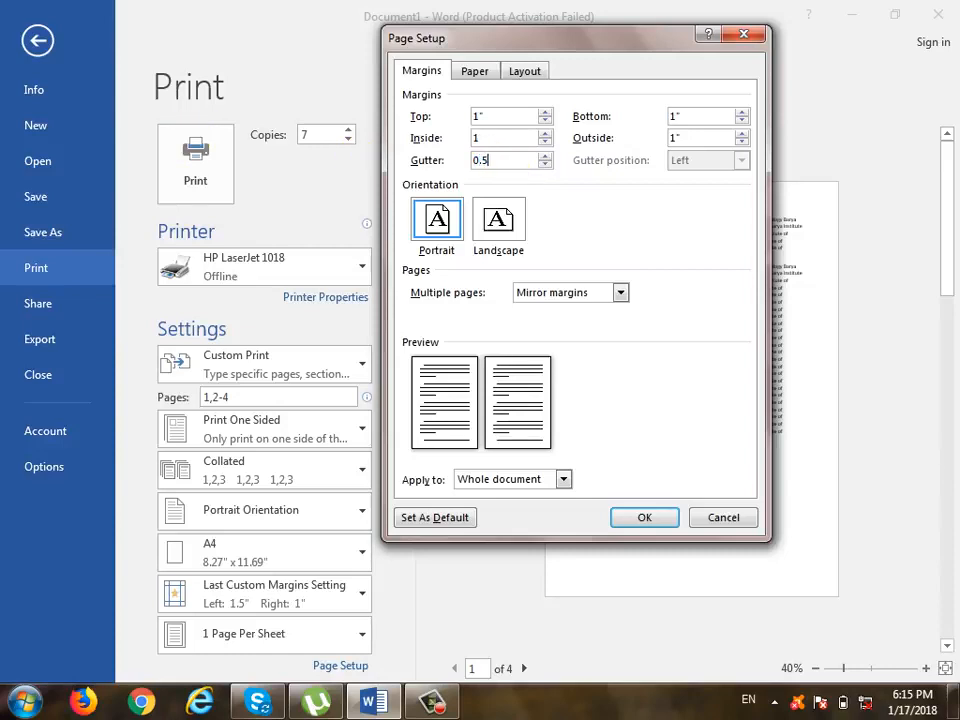
double_click(508, 141)
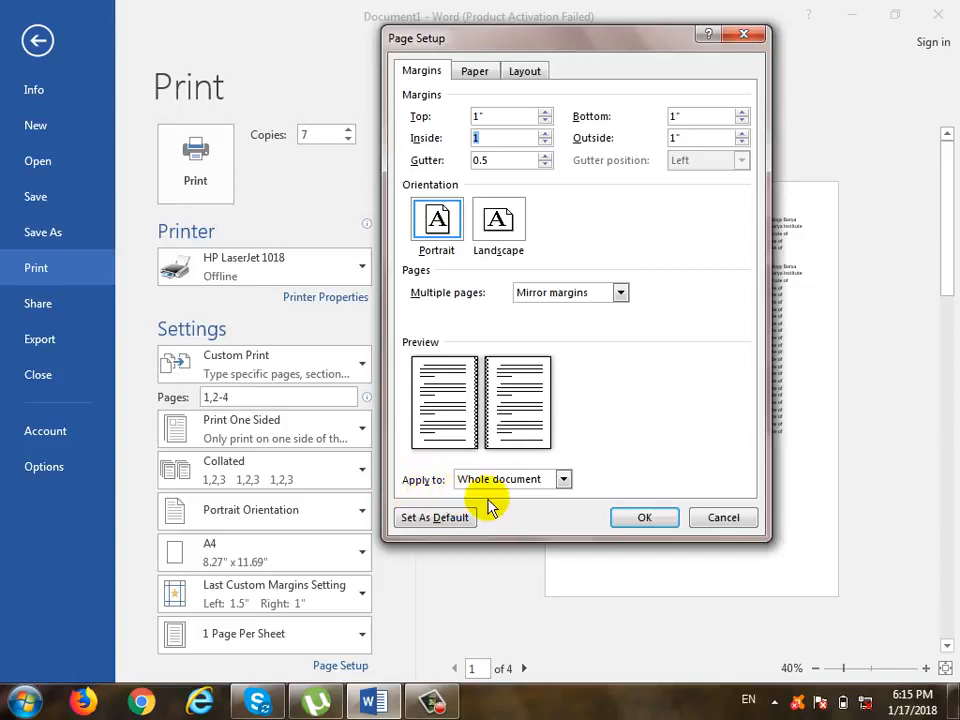
left_click(525, 480)
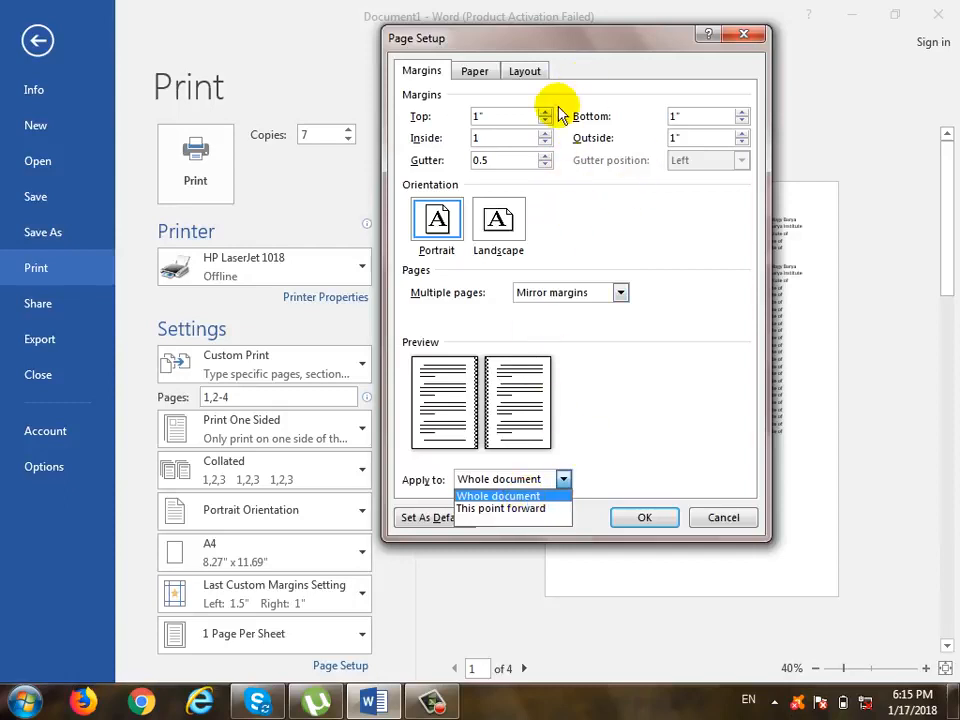
left_click(726, 533)
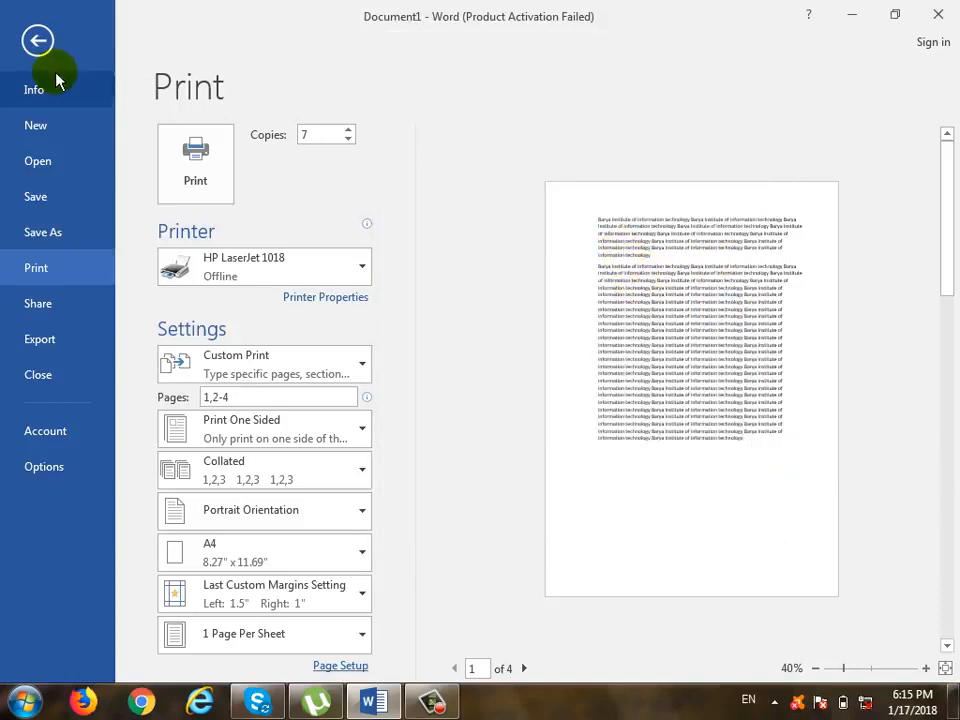
Return to the document and place the cursor in the first line of page 1.
left_click(39, 43)
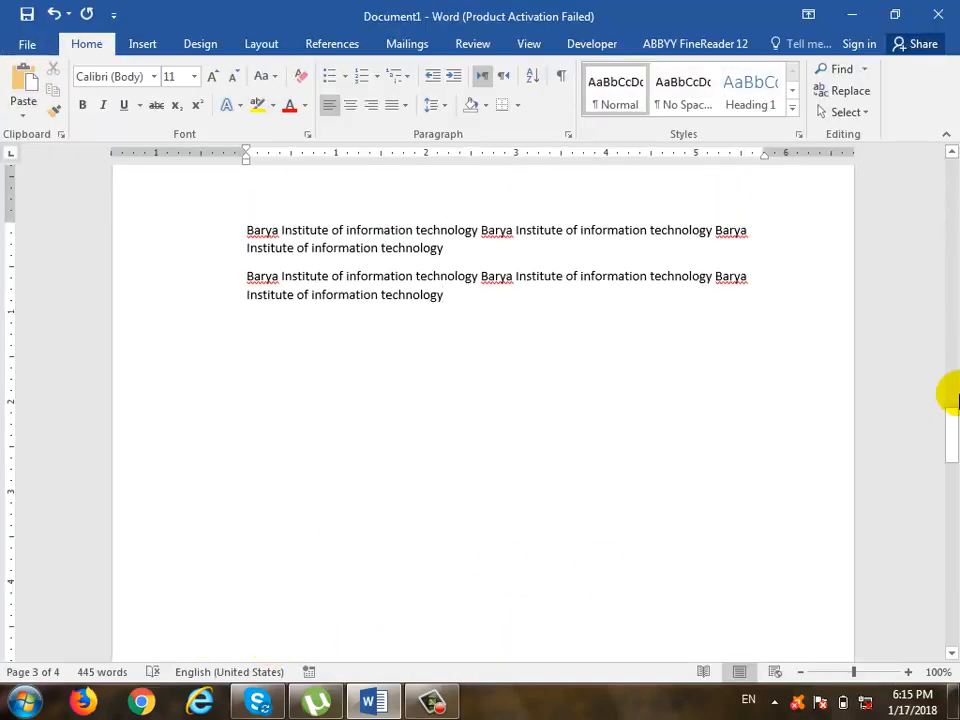
left_click_drag(950, 448, 950, 155)
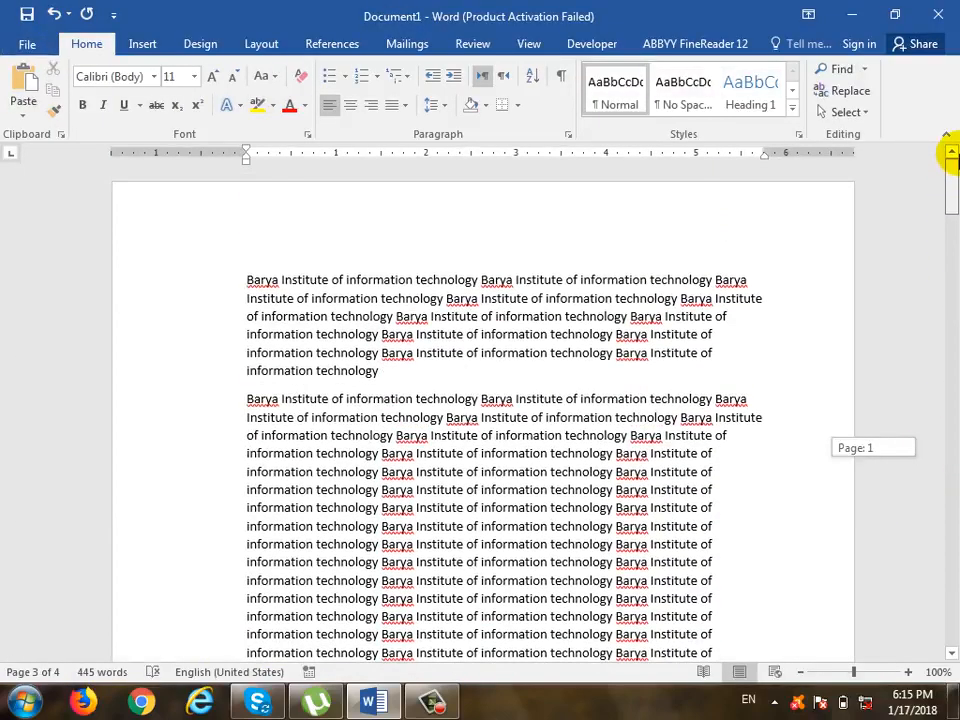
left_click(519, 274)
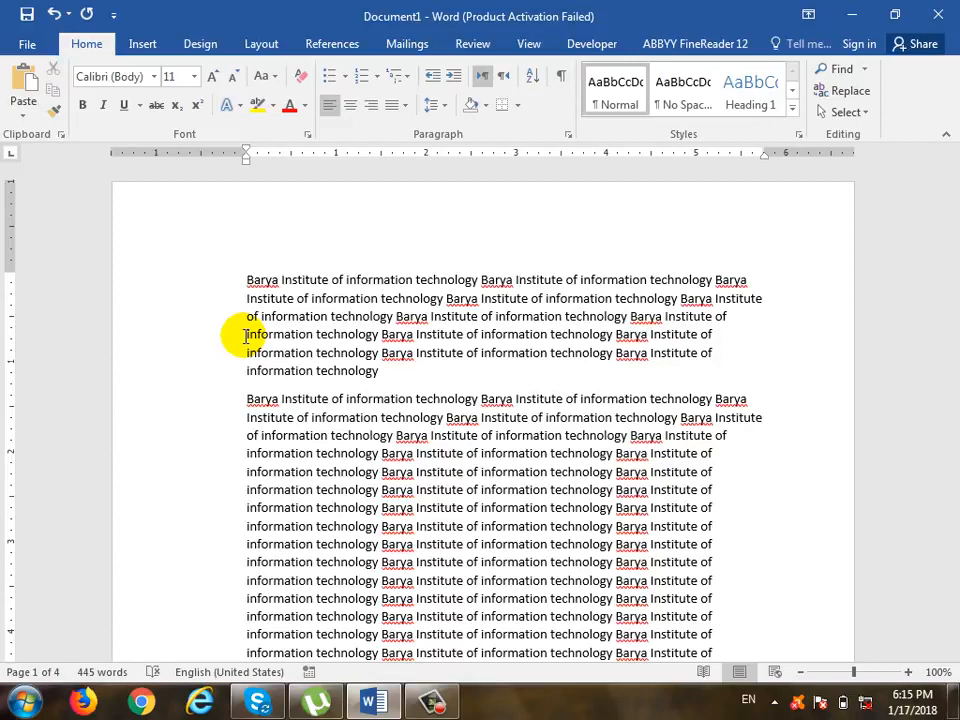
Try a 1-inch gutter with Landscape orientation for the whole document in the page setup.
left_click(28, 44)
left_click(20, 267)
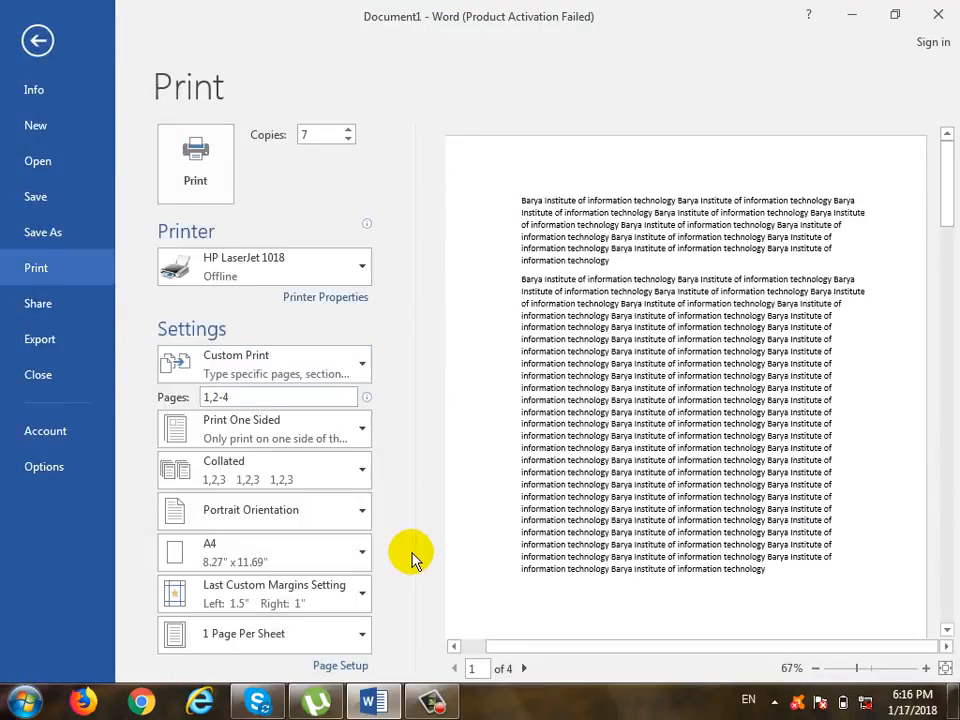
left_click(341, 667)
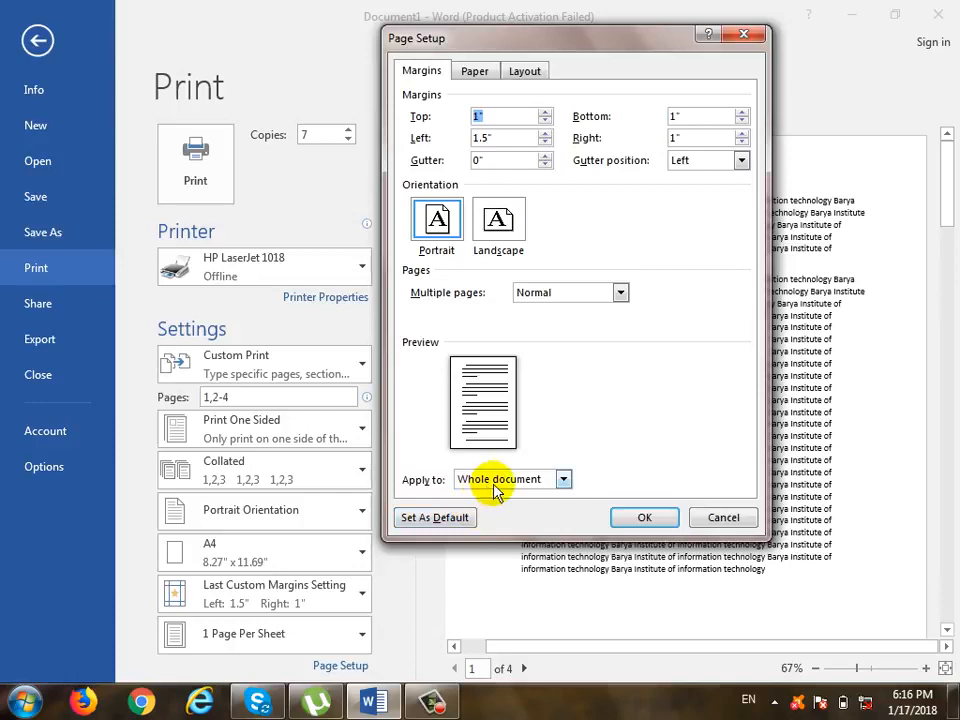
left_click(500, 484)
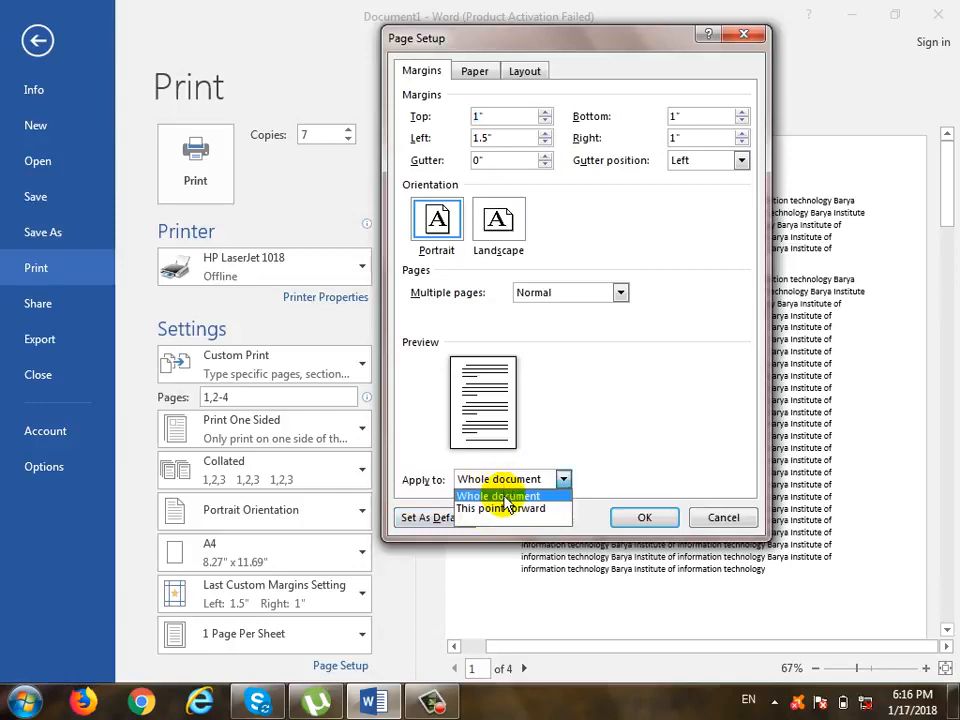
left_click(533, 292)
left_click(510, 163)
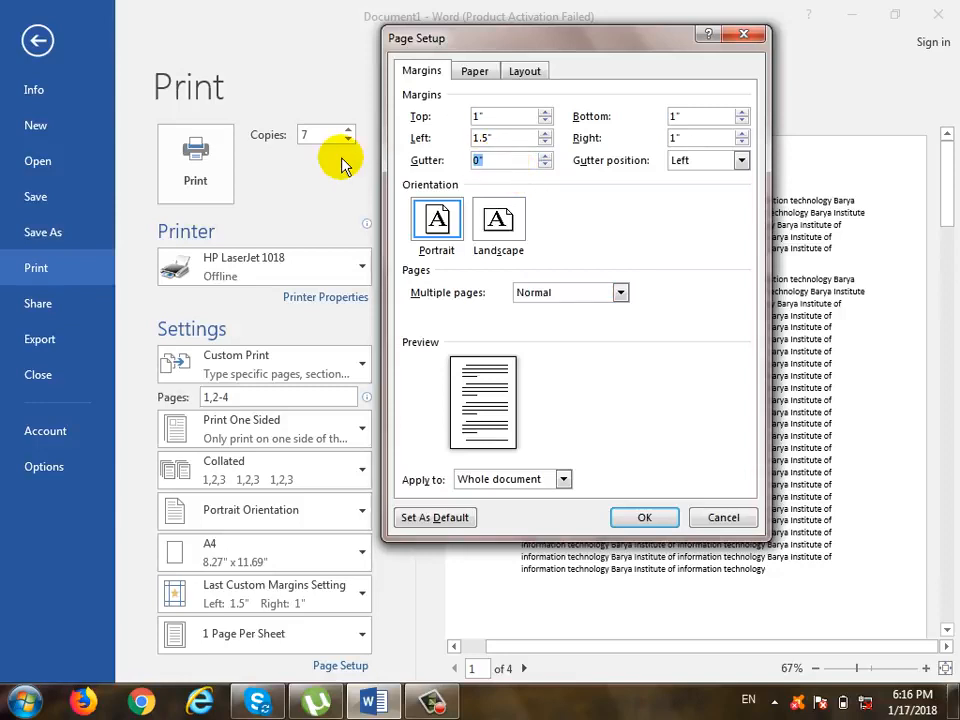
type("1")
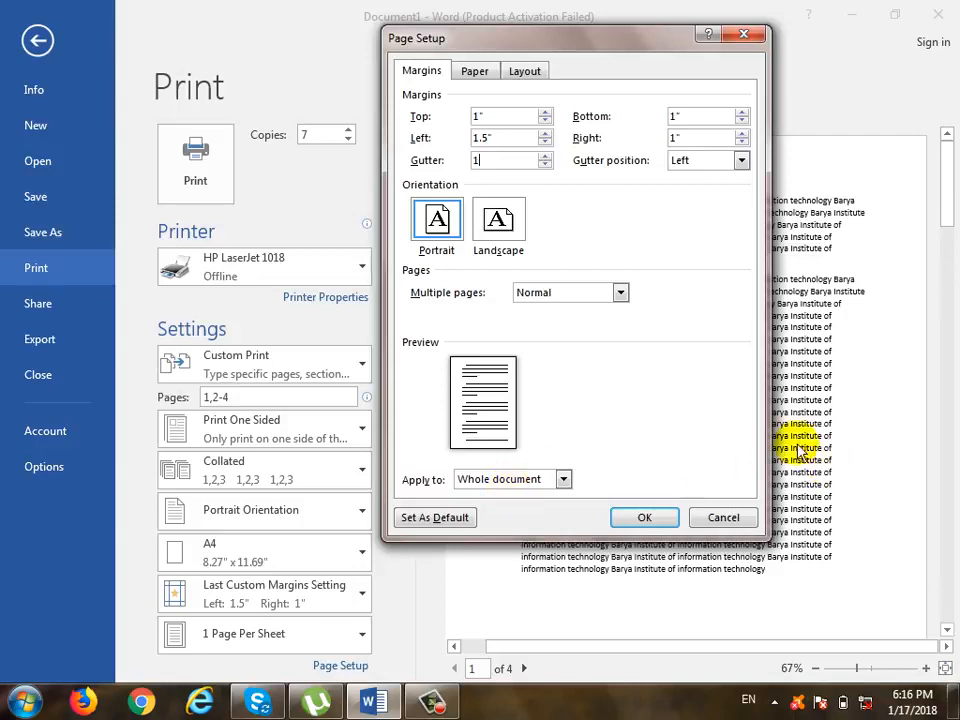
left_click(498, 222)
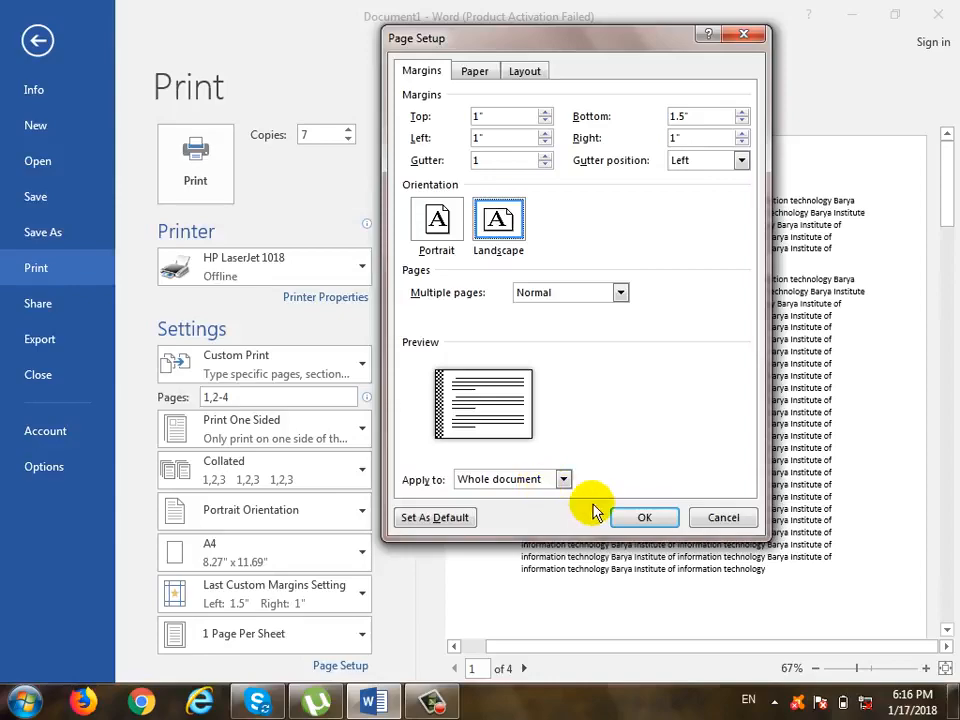
left_click(638, 518)
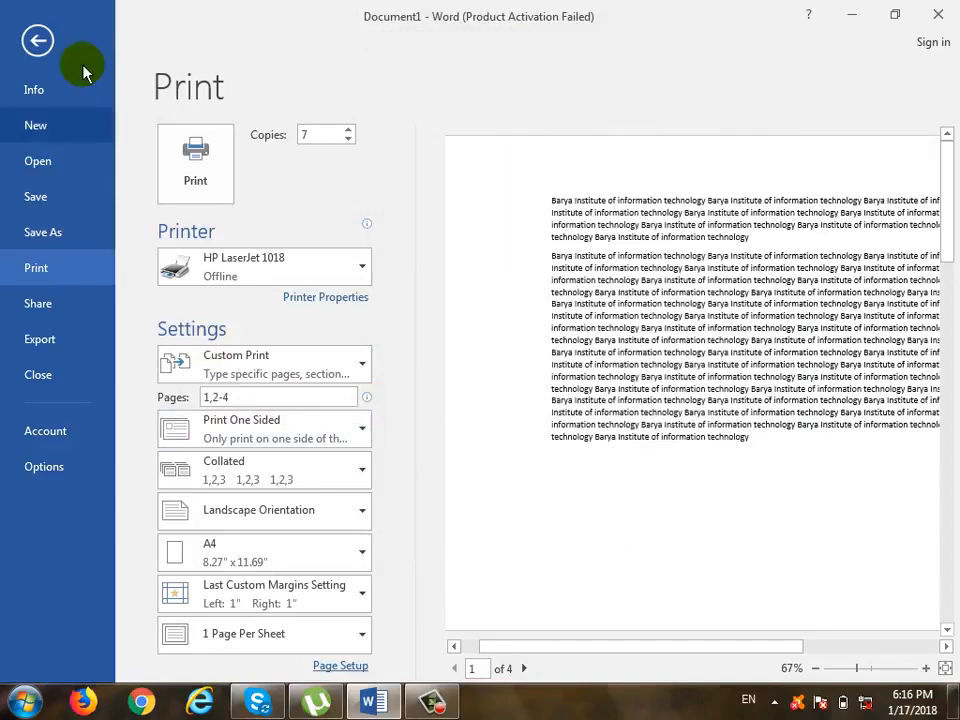
Return to the document, zoom out to 60%, and examine the page orientation down to the last page.
left_click(40, 42)
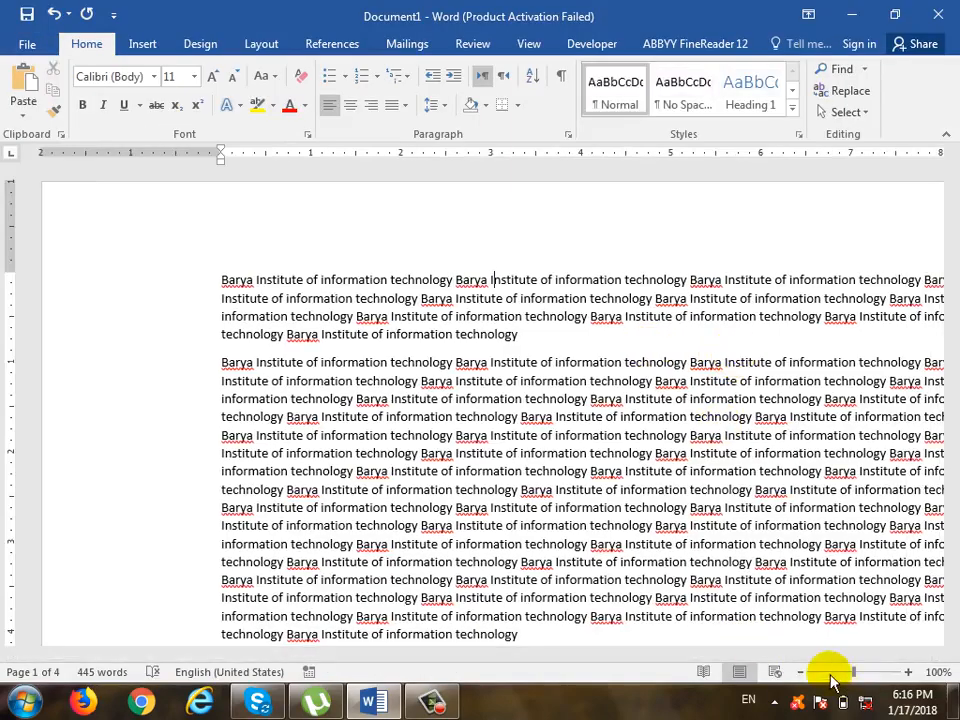
left_click(800, 672)
left_click(800, 672)
left_click(800, 672)
left_click(800, 672)
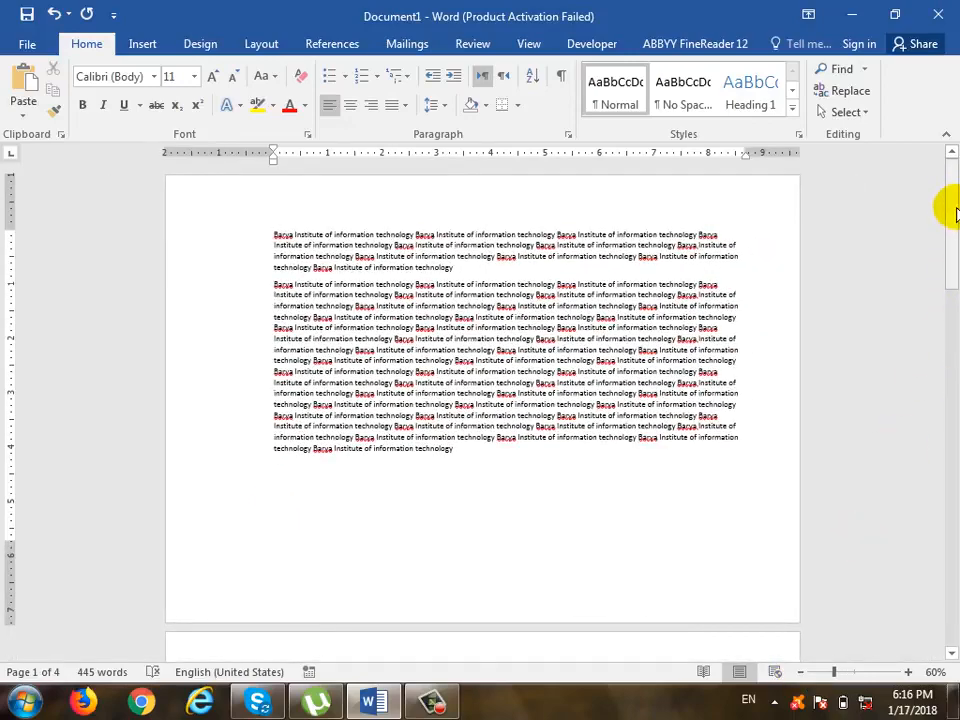
left_click_drag(945, 208, 952, 540)
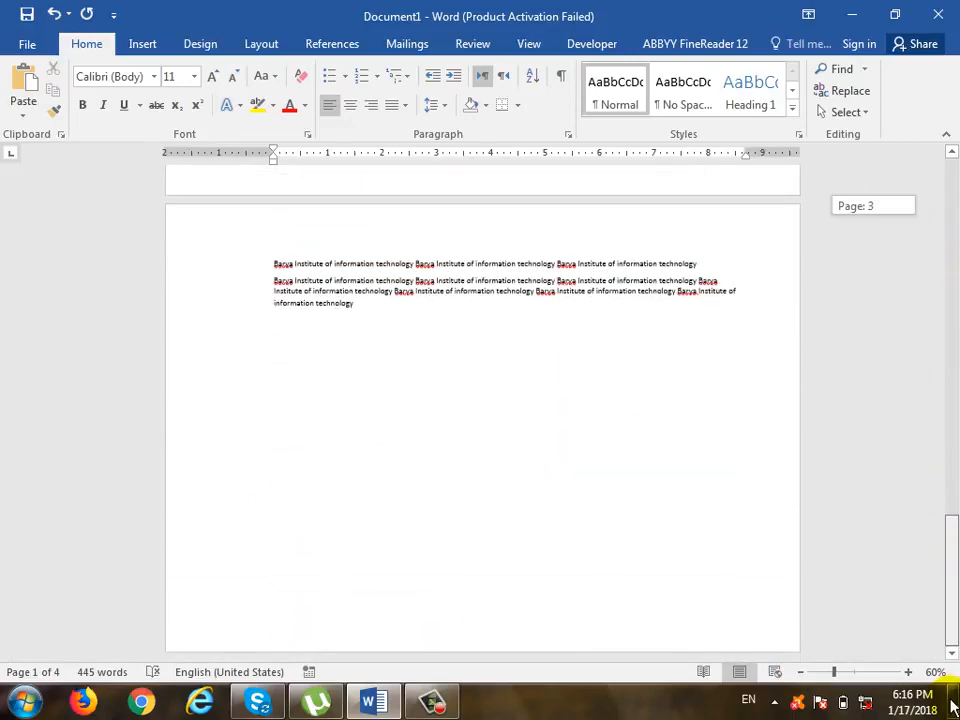
Undo the last page setup change and place the cursor at the end of the paragraph on page 2.
key("ctrl+Home")
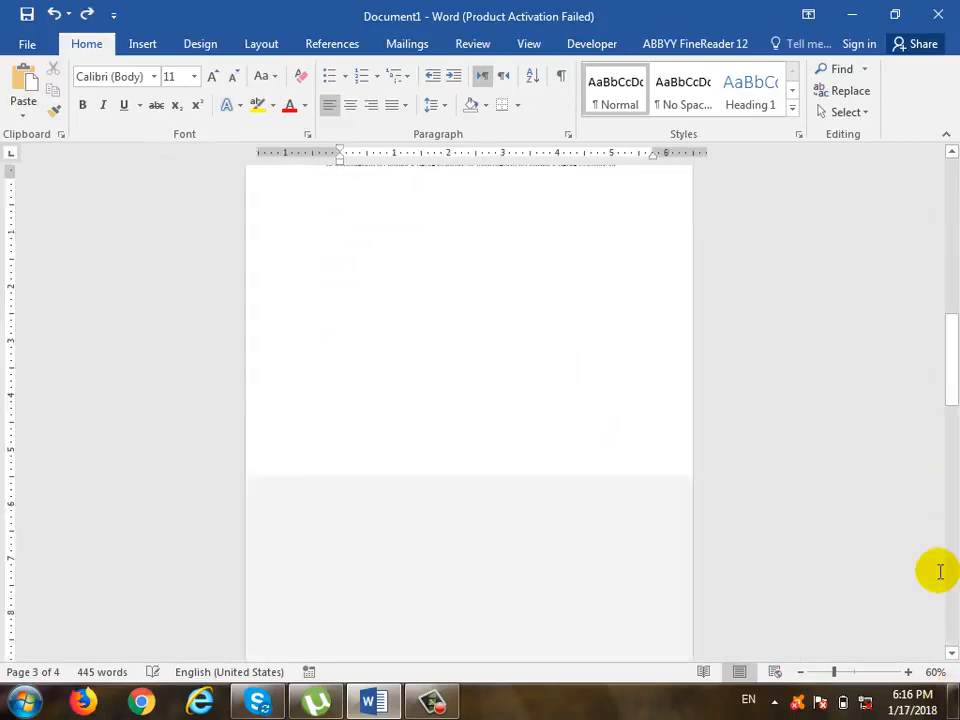
left_click_drag(952, 268, 947, 322)
left_click(622, 440)
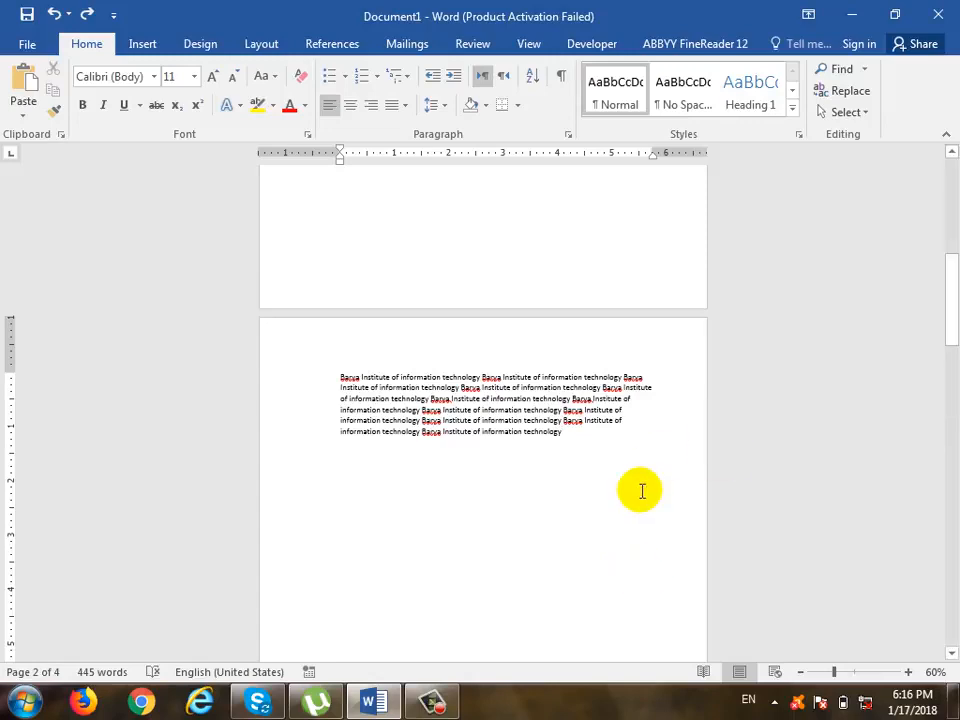
Apply Landscape orientation from this point forward in the page setup.
left_click(26, 45)
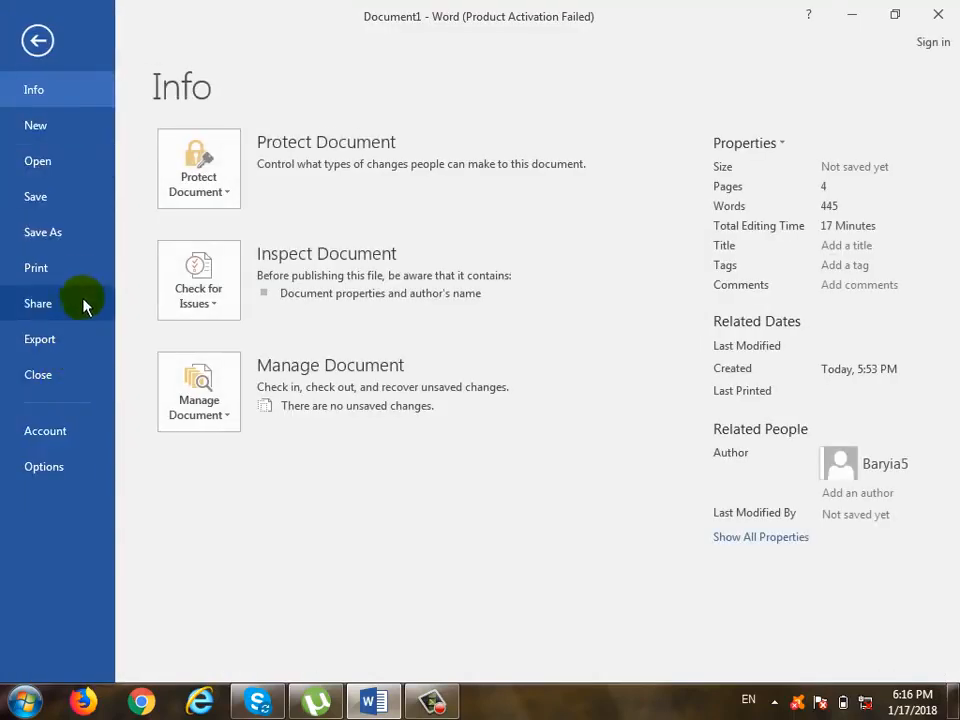
left_click(40, 267)
left_click(345, 667)
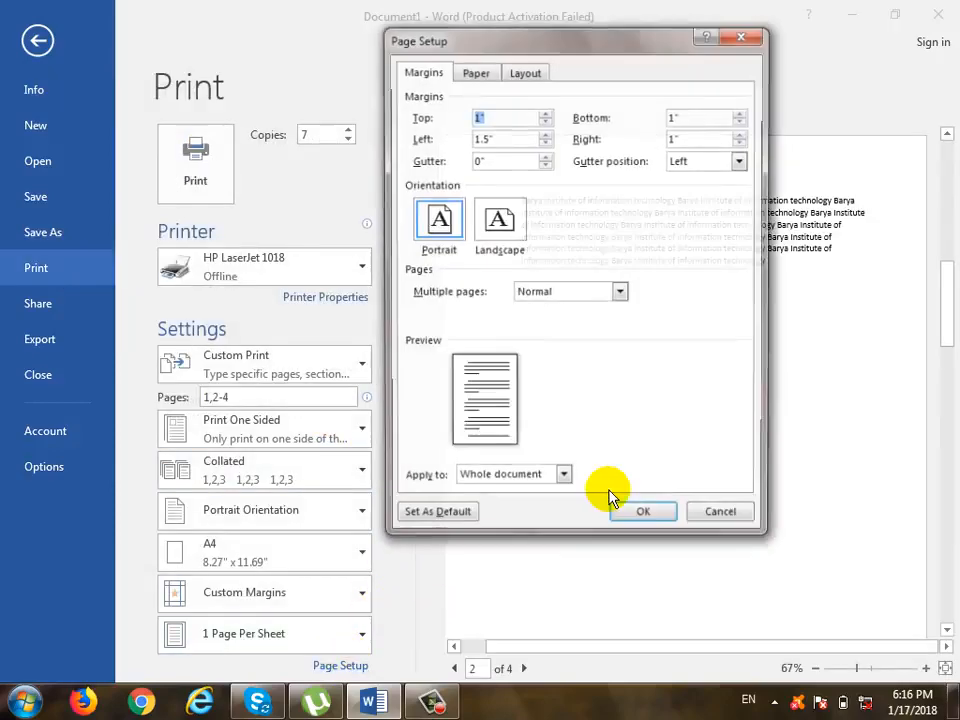
left_click(500, 480)
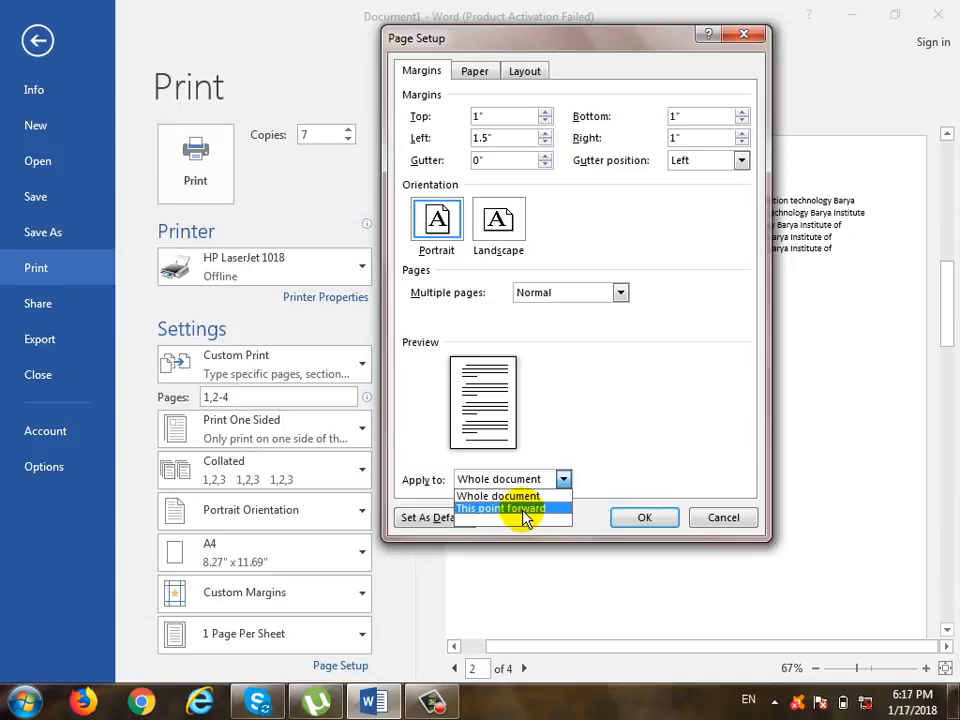
left_click(525, 510)
left_click(500, 220)
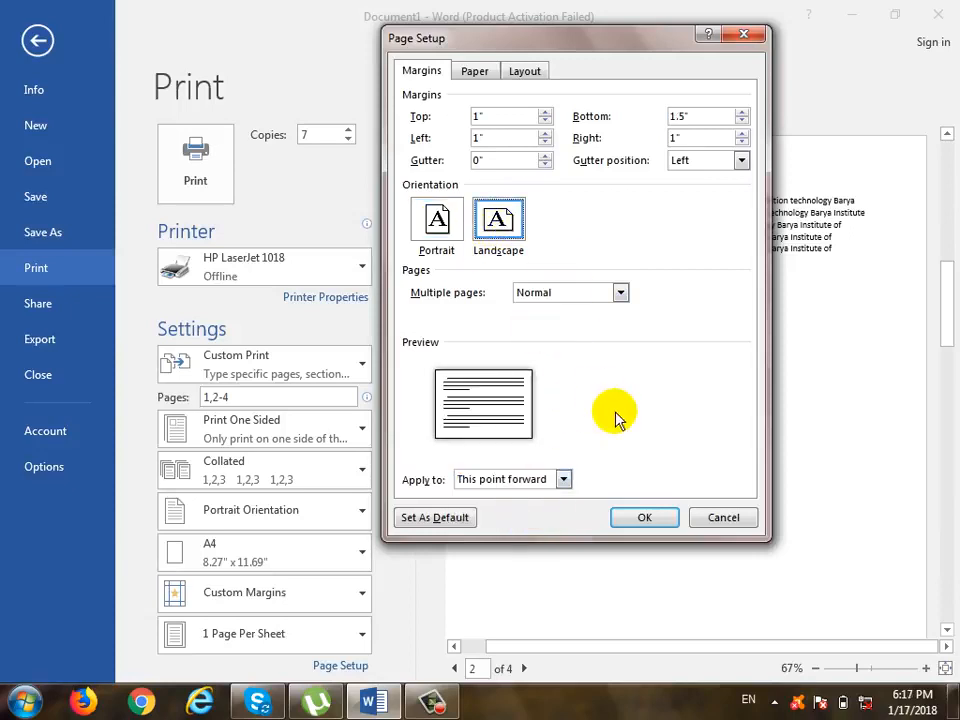
left_click(641, 517)
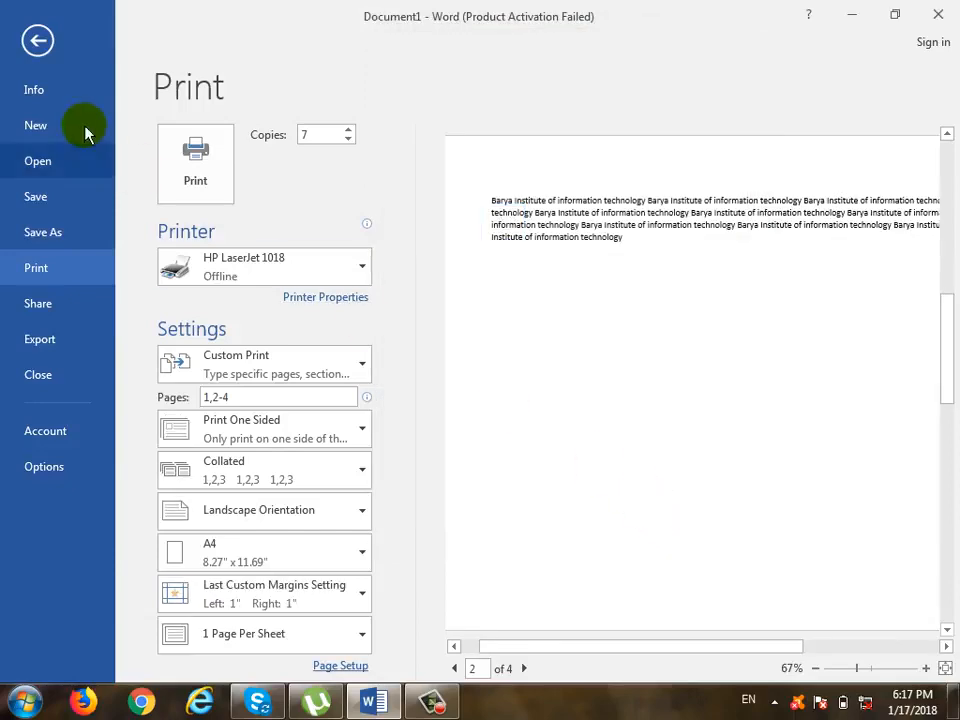
Return to the document and compare the orientation of page 1 with the pages that follow.
left_click(39, 41)
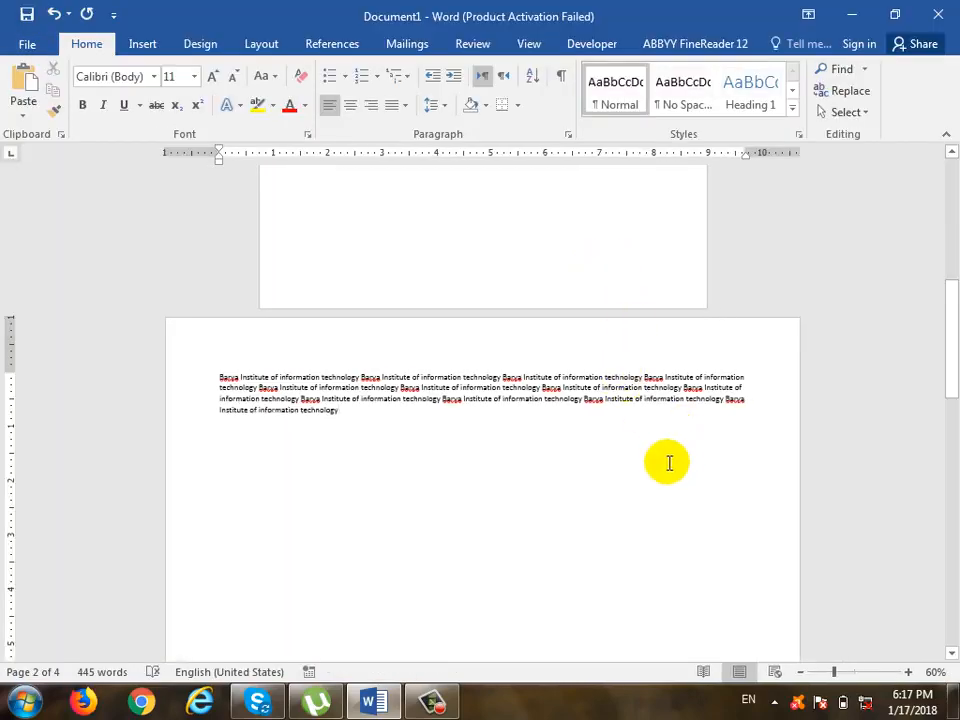
scroll(618, 583, "up", 5)
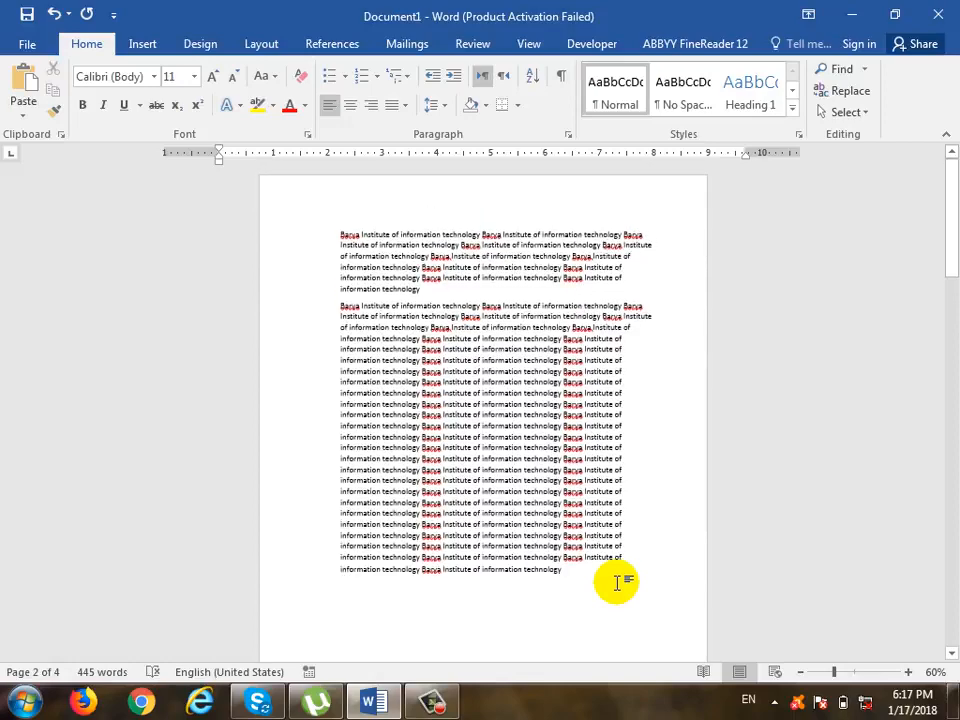
scroll(616, 586, "down", 3)
scroll(615, 588, "down", 10)
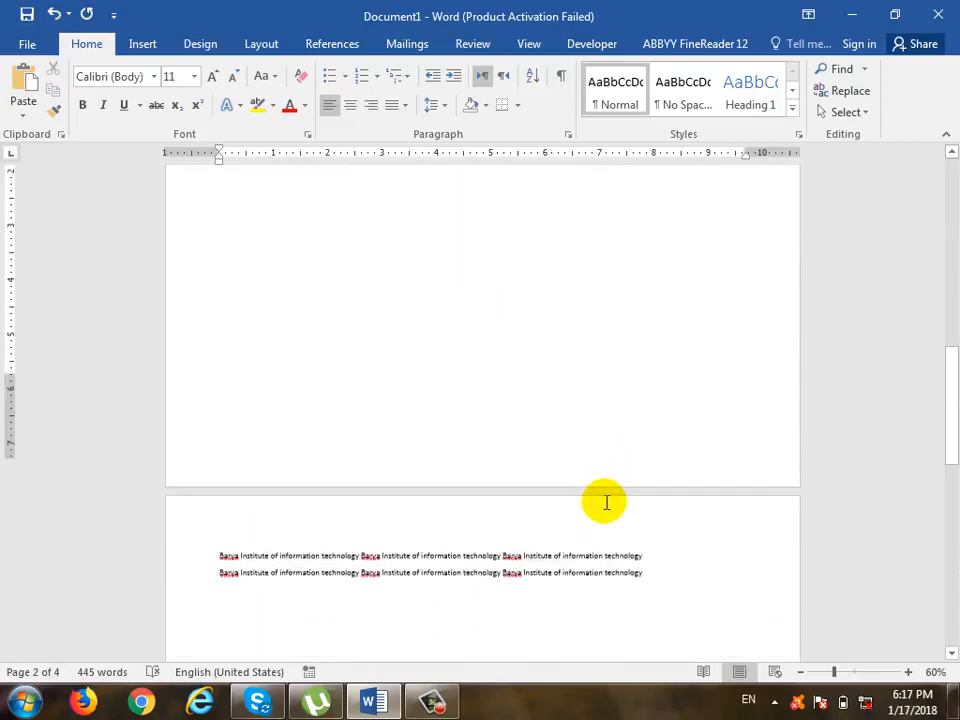
scroll(606, 514, "down", 5)
scroll(606, 516, "up", 8)
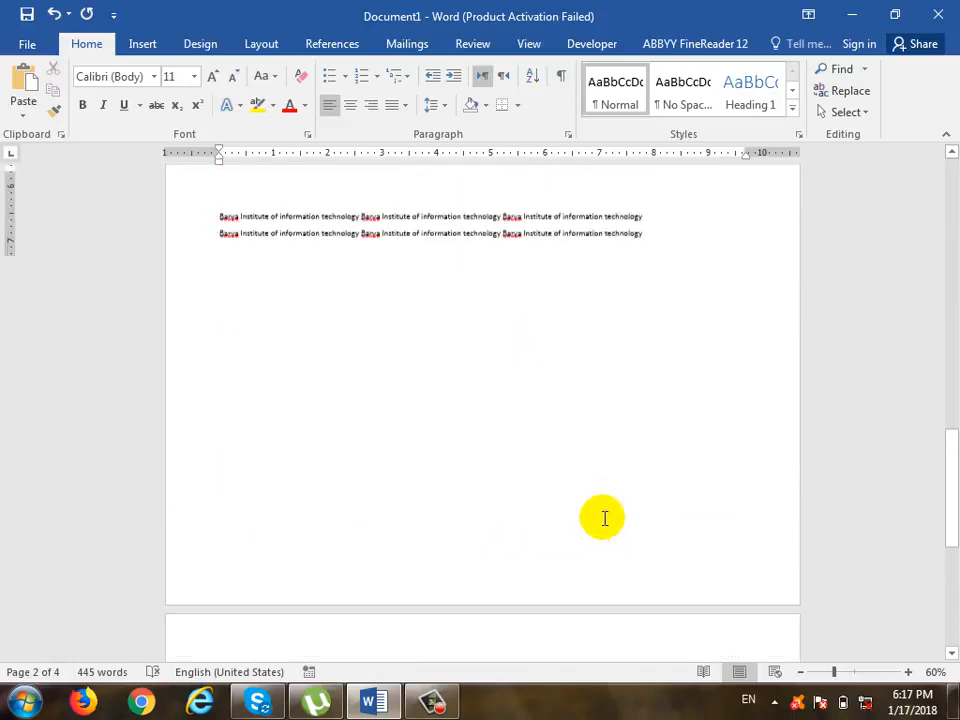
scroll(604, 518, "down", 8)
scroll(574, 557, "up", 3)
Reopen the page setup, choose Portrait orientation, and set its scope to This point forward.
left_click(28, 43)
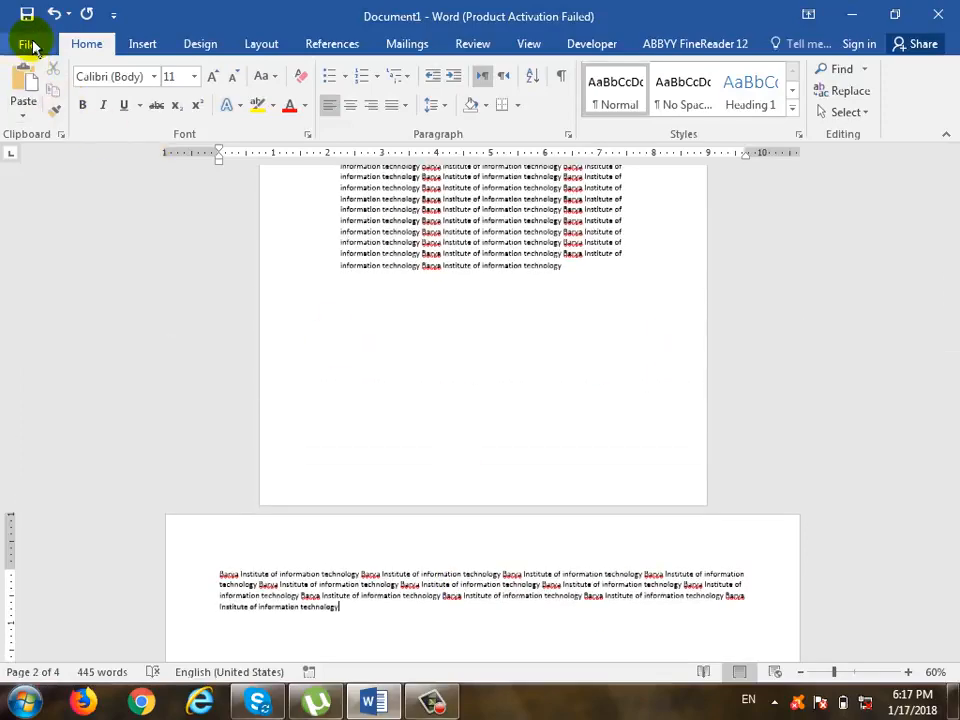
left_click(60, 268)
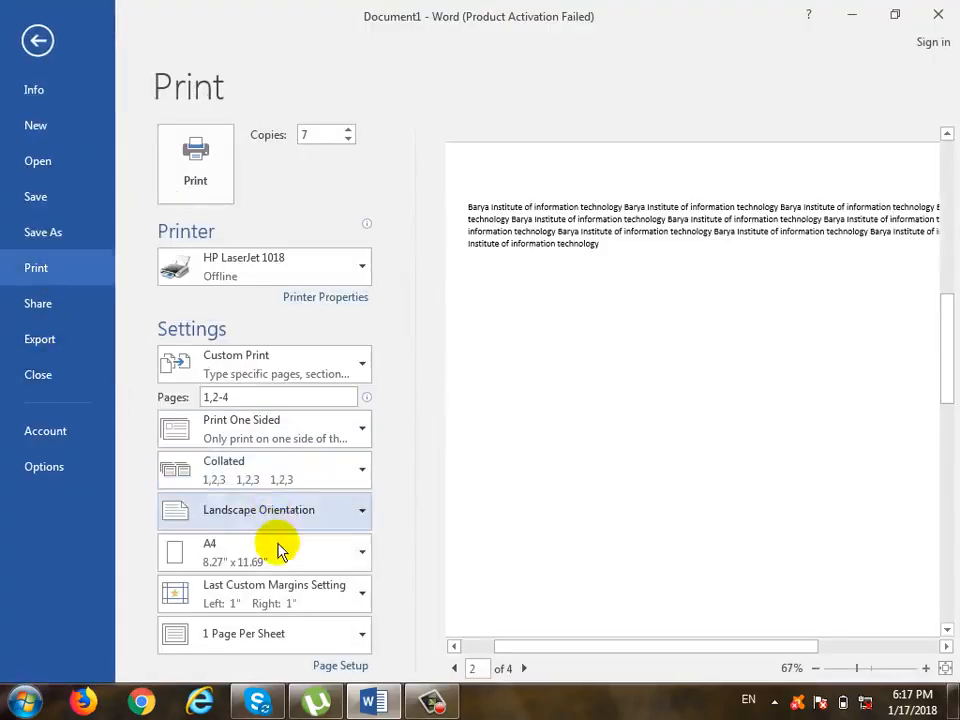
left_click(340, 666)
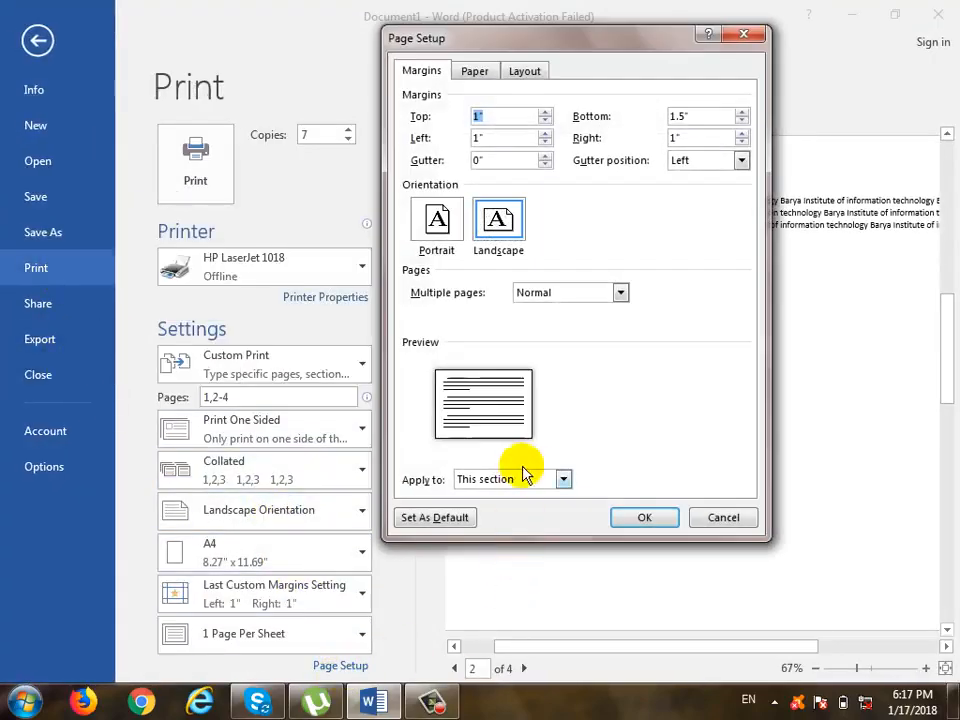
left_click(521, 480)
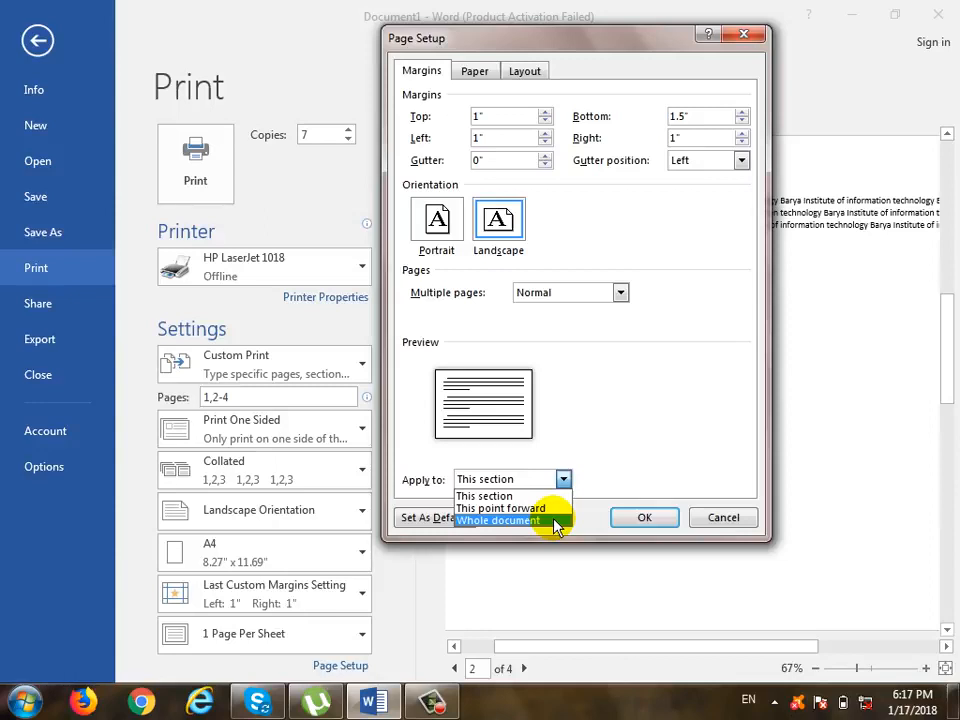
left_click(437, 222)
left_click(484, 482)
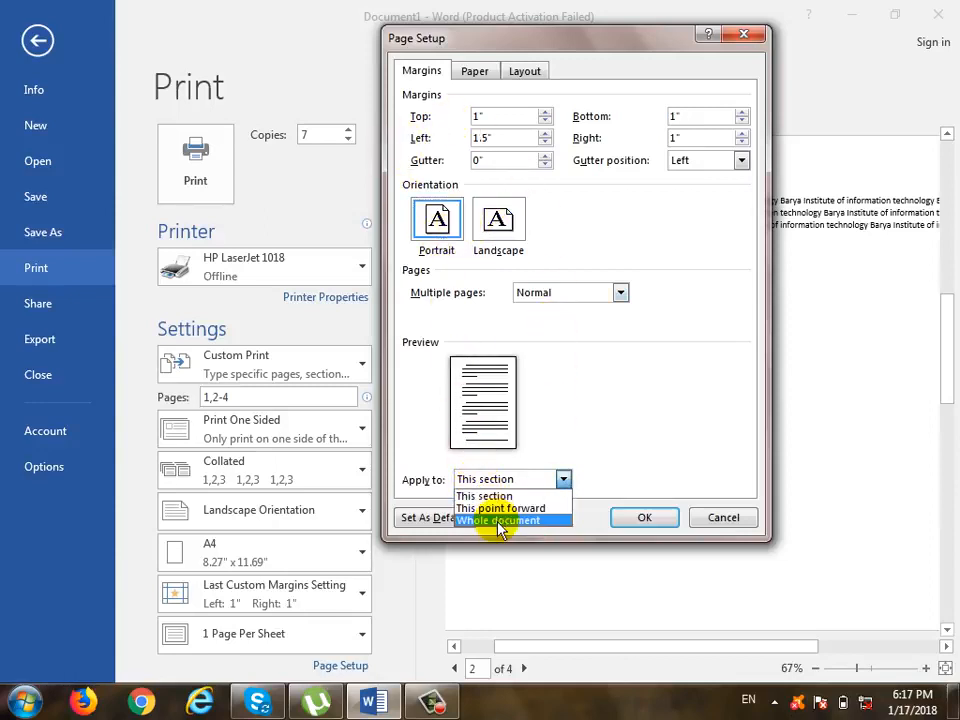
left_click(500, 521)
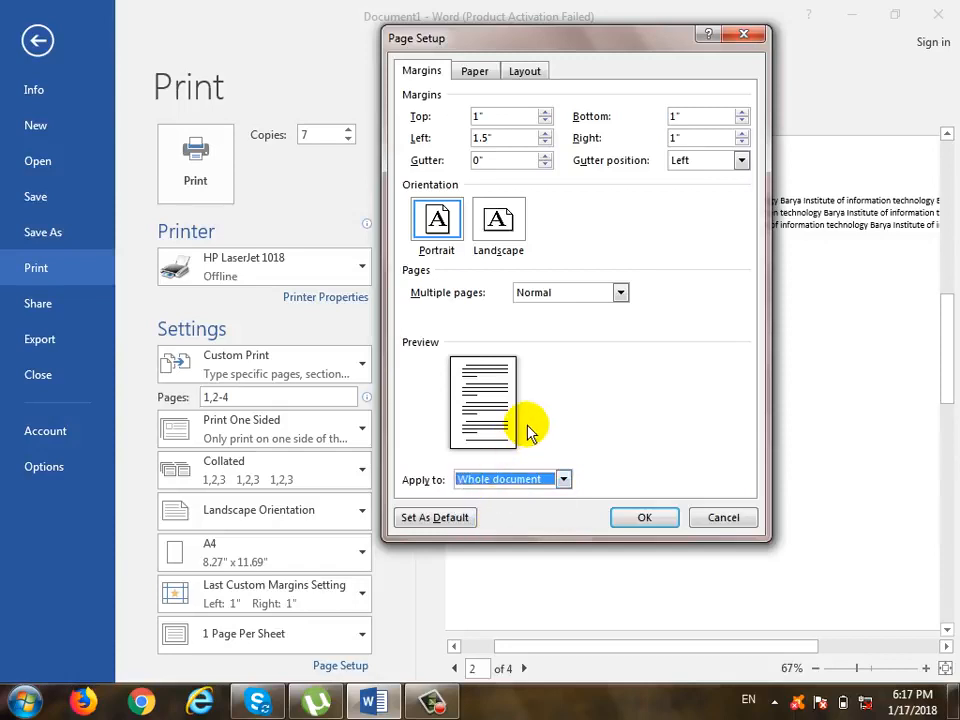
left_click(529, 482)
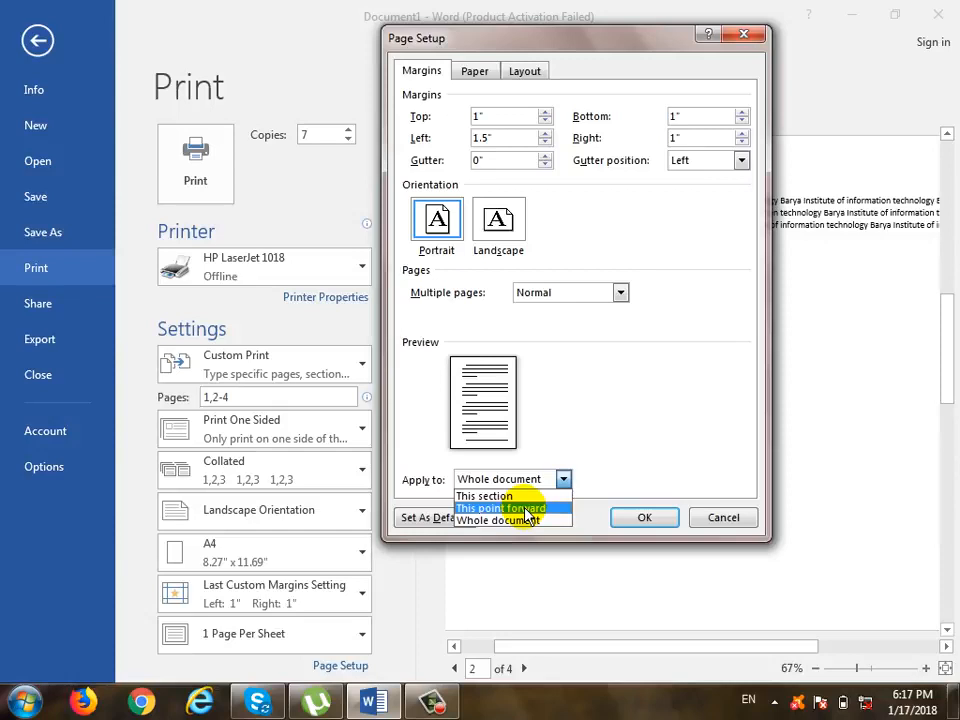
left_click(527, 509)
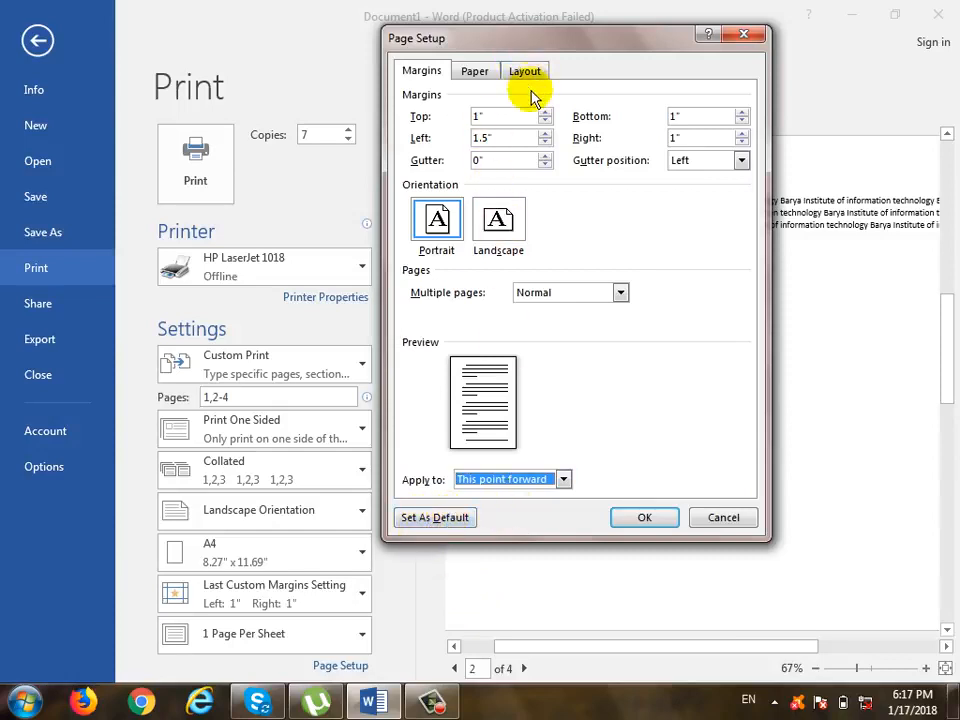
Set the top, bottom and right margins to 2 inches and apply the page setup.
left_click_drag(521, 137, 400, 142)
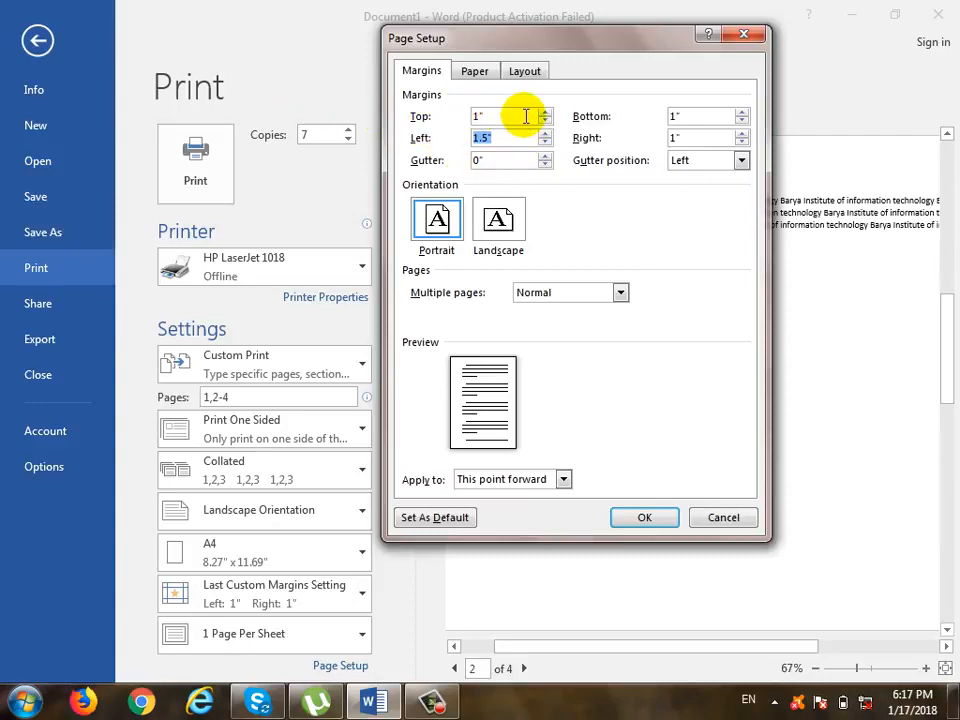
left_click_drag(525, 116, 406, 125)
type("2")
key("Tab")
type("2")
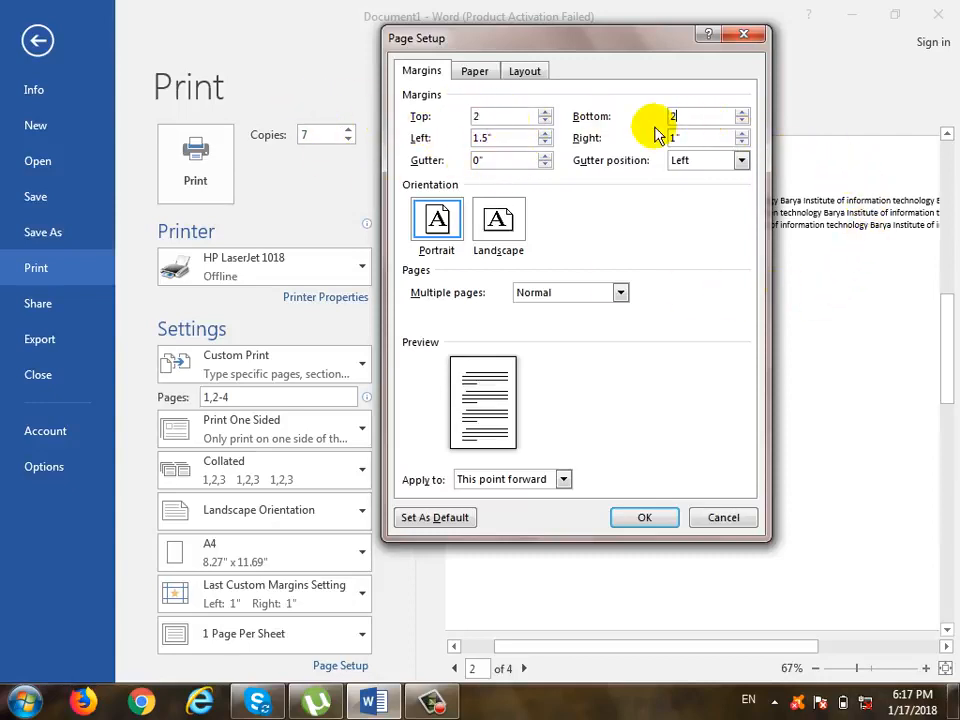
key("Tab")
key("Tab")
type("2")
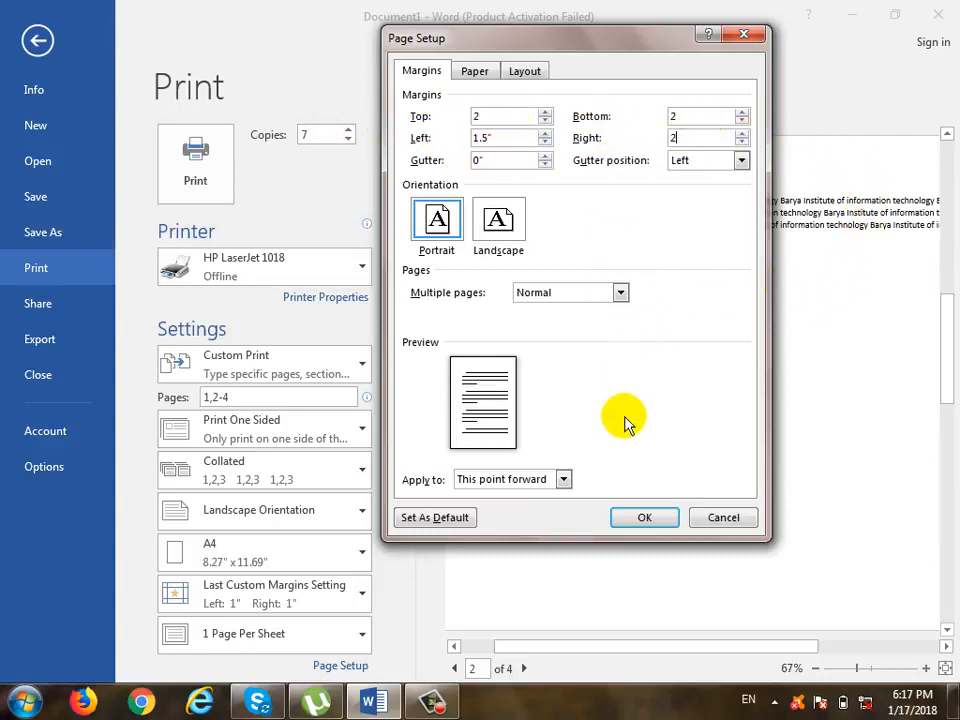
left_click(637, 522)
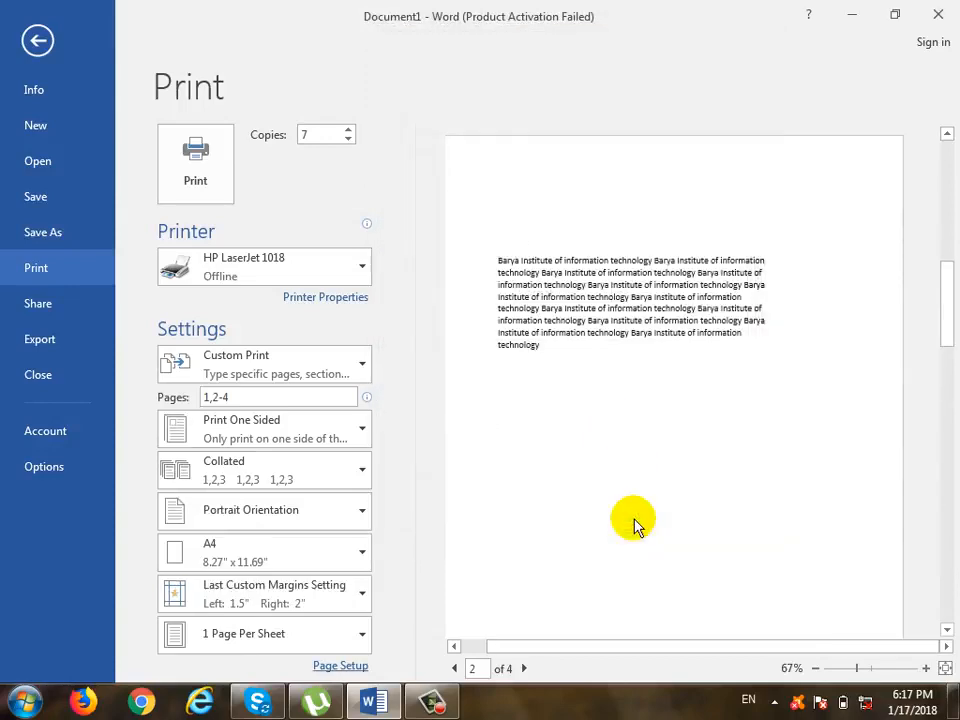
Return to the document, examine the margins on page 2, and go back to the file options.
left_click(37, 40)
scroll(499, 381, "down", 5)
scroll(520, 397, "up", 2)
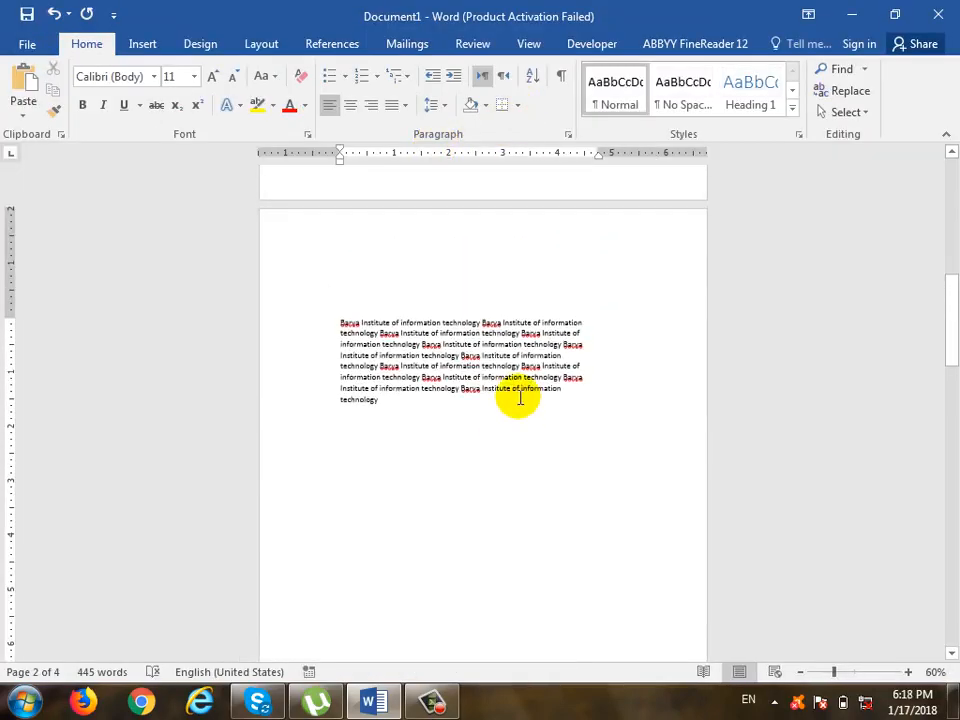
left_click(29, 50)
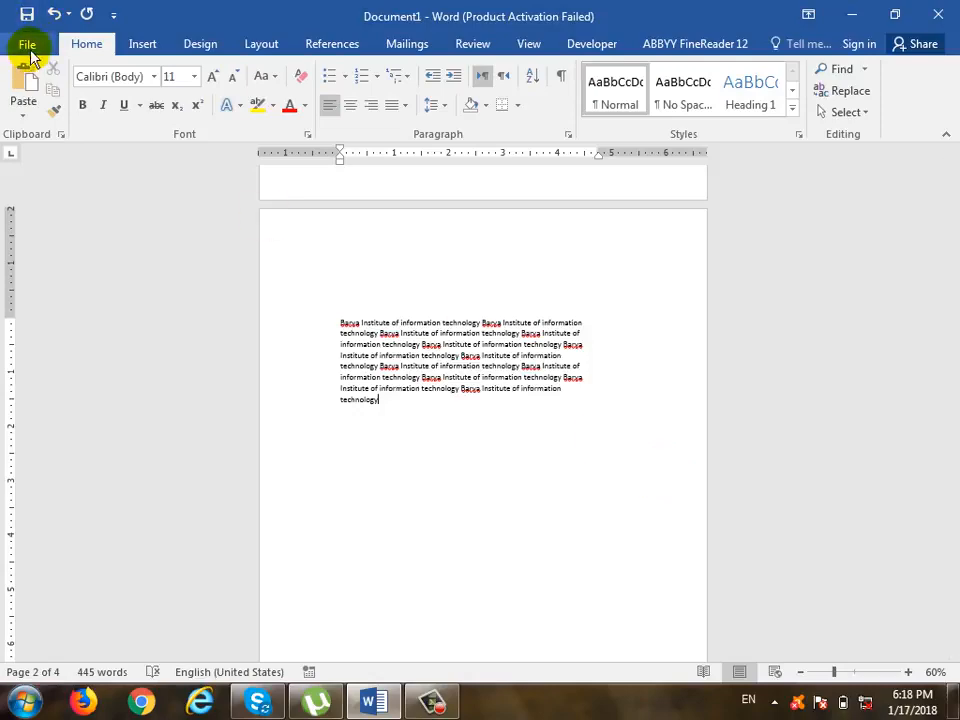
Create a new blank document.
left_click(80, 130)
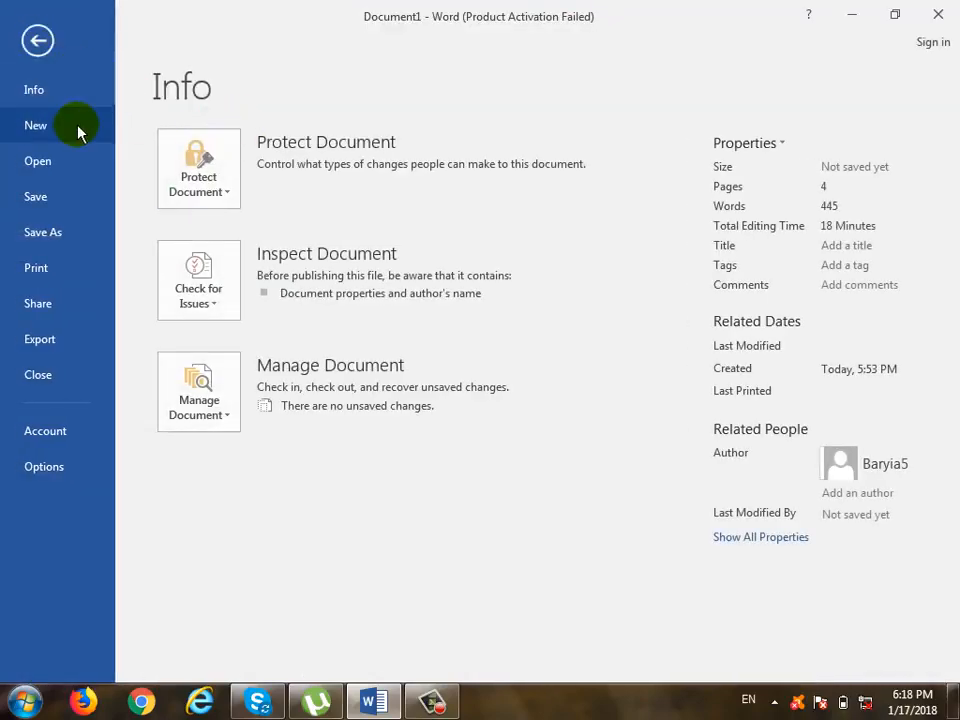
left_click(252, 288)
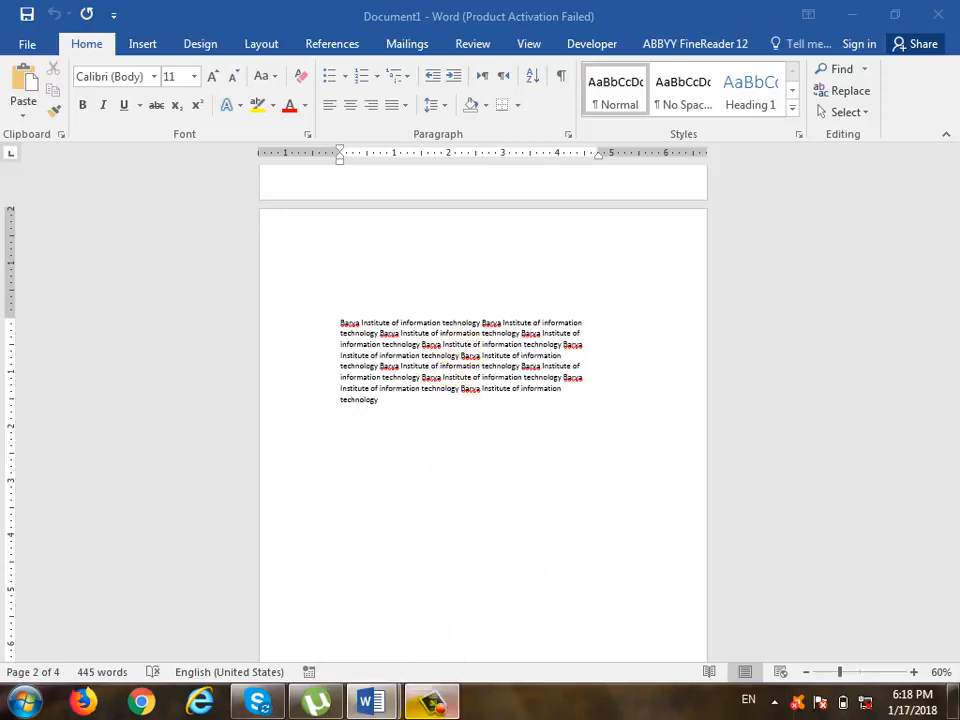
left_click(430, 703)
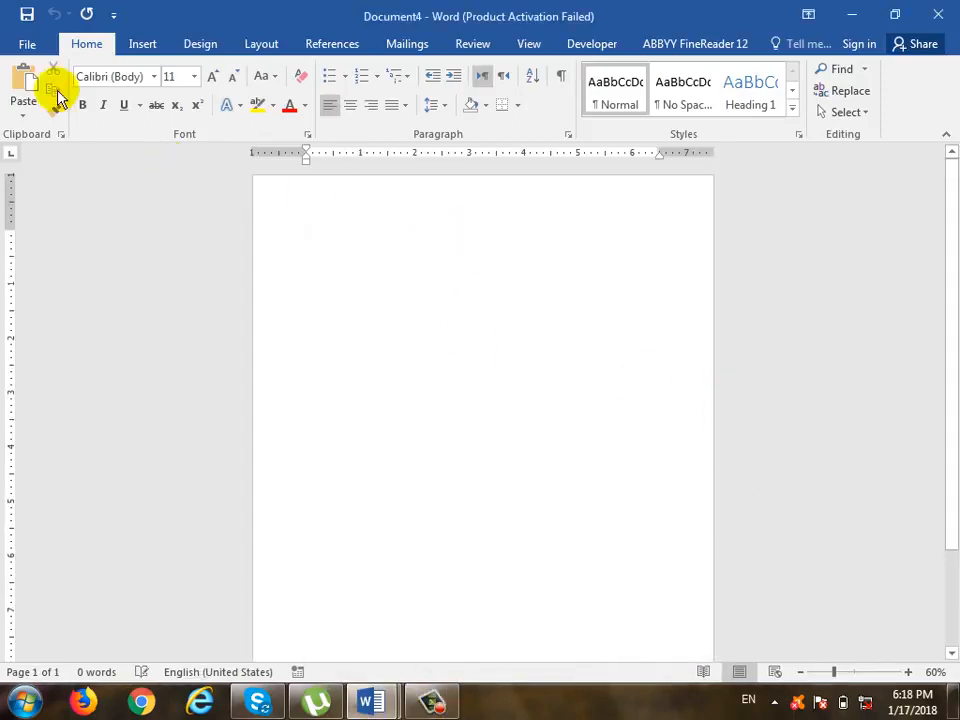
Open the page setup from the print settings and set the top, left, bottom and right margins to 2 inches.
left_click(28, 40)
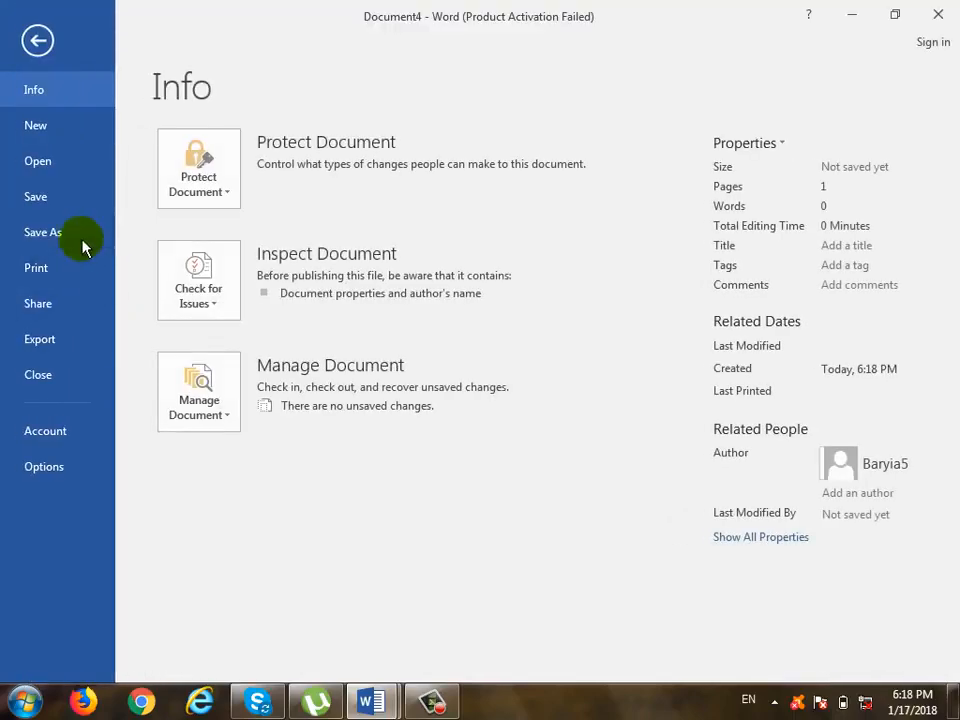
left_click(66, 272)
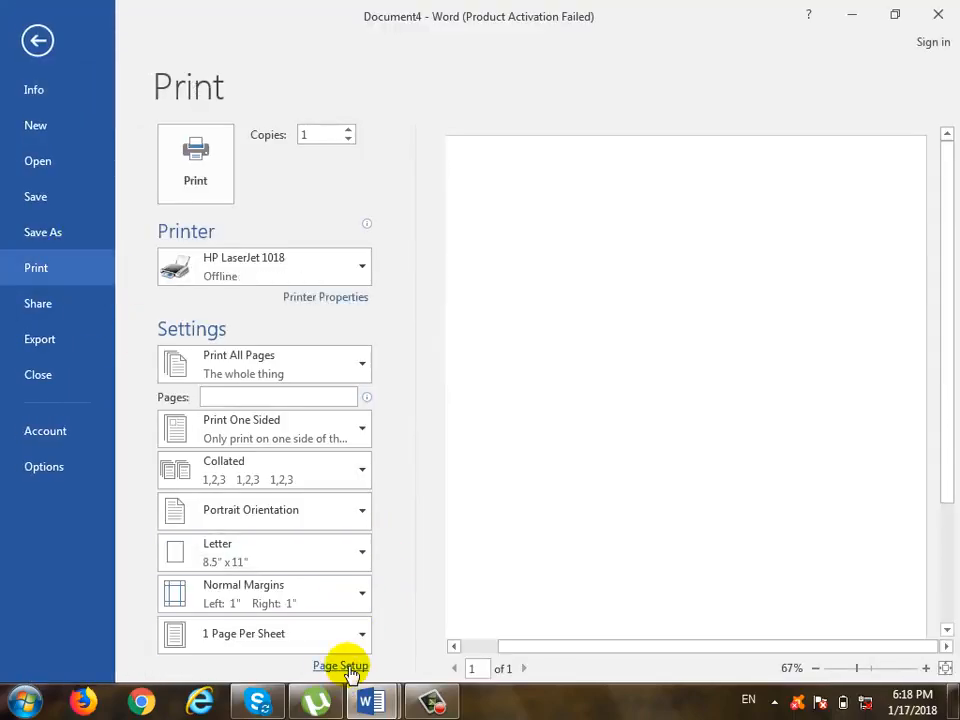
left_click(340, 666)
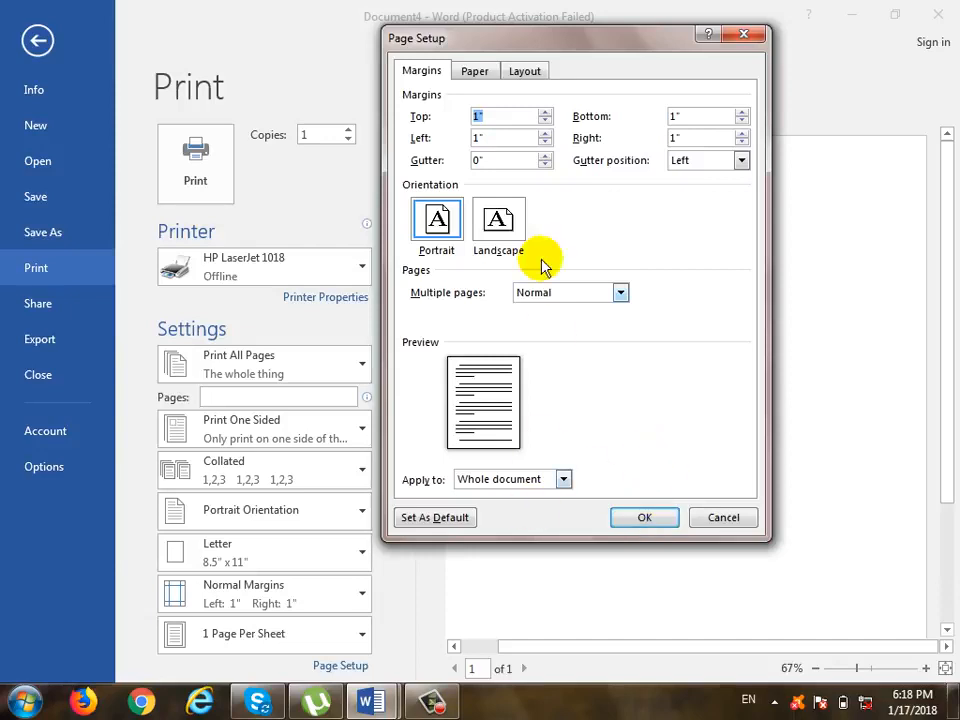
type("2")
key("Tab")
type("2")
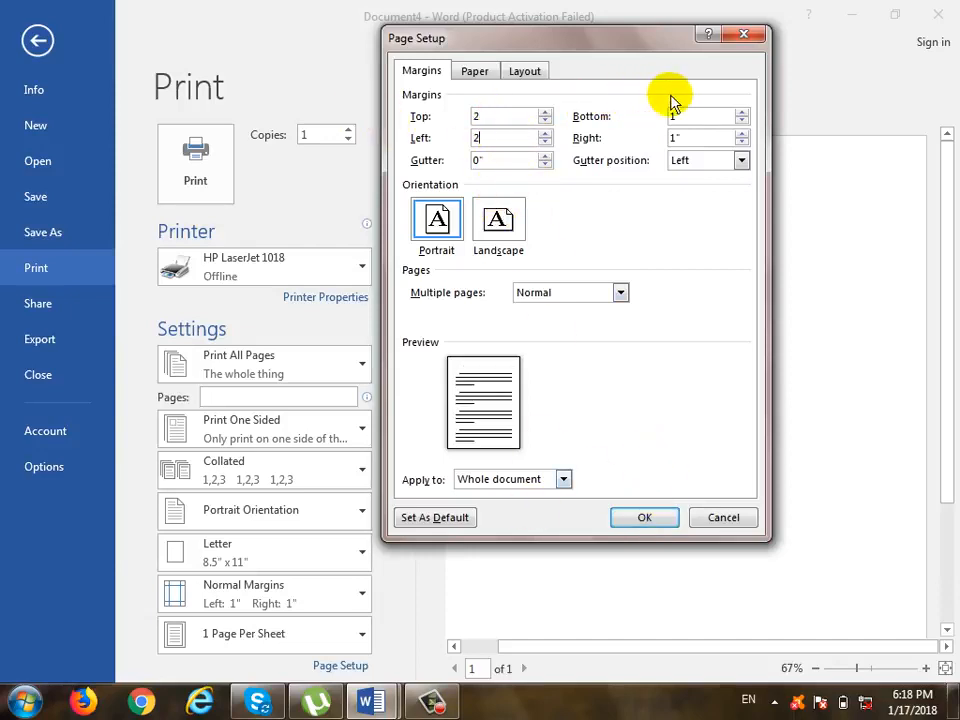
double_click(672, 116)
type("2")
double_click(716, 139)
type("2")
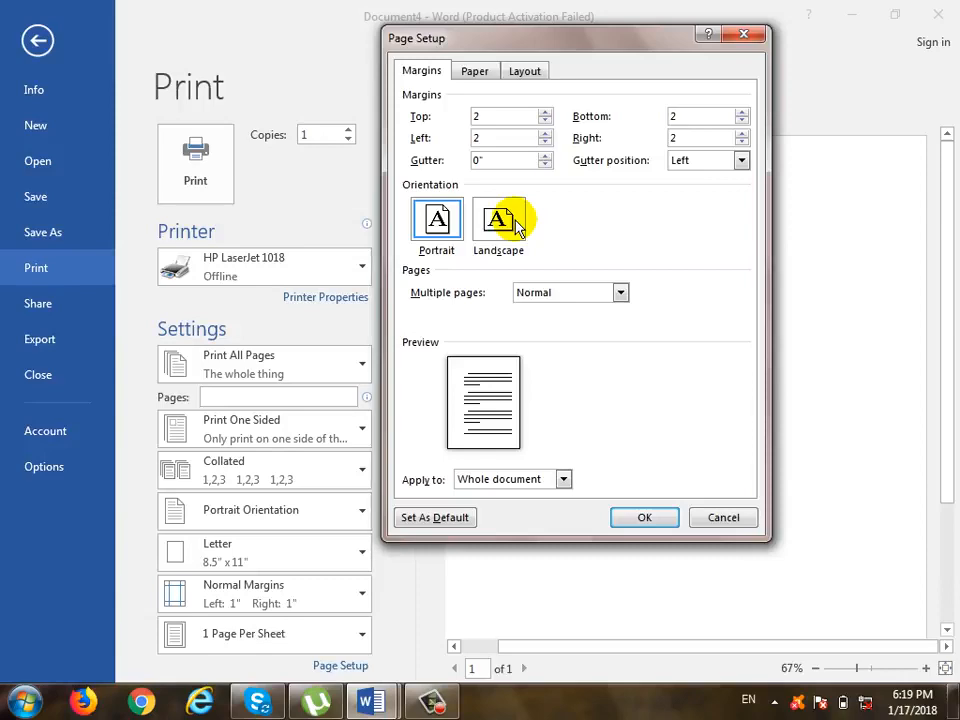
Make the page setup the default for all new documents based on the NORMAL template and return to the document.
left_click(465, 518)
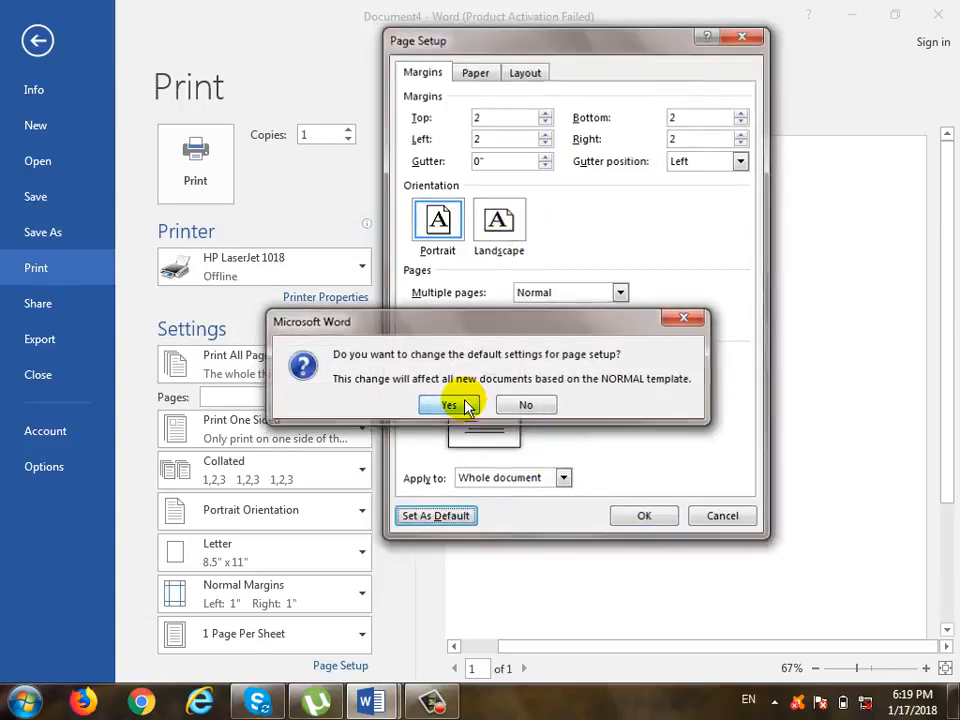
left_click(465, 405)
left_click(32, 38)
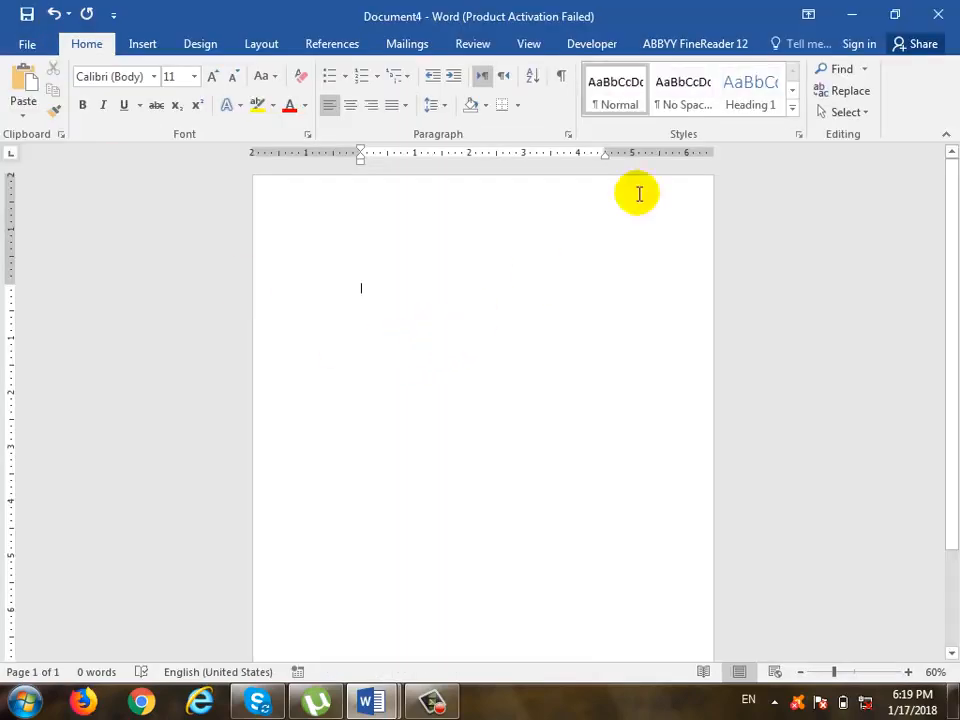
Close Document4 and Document1 without saving their changes.
left_click(938, 15)
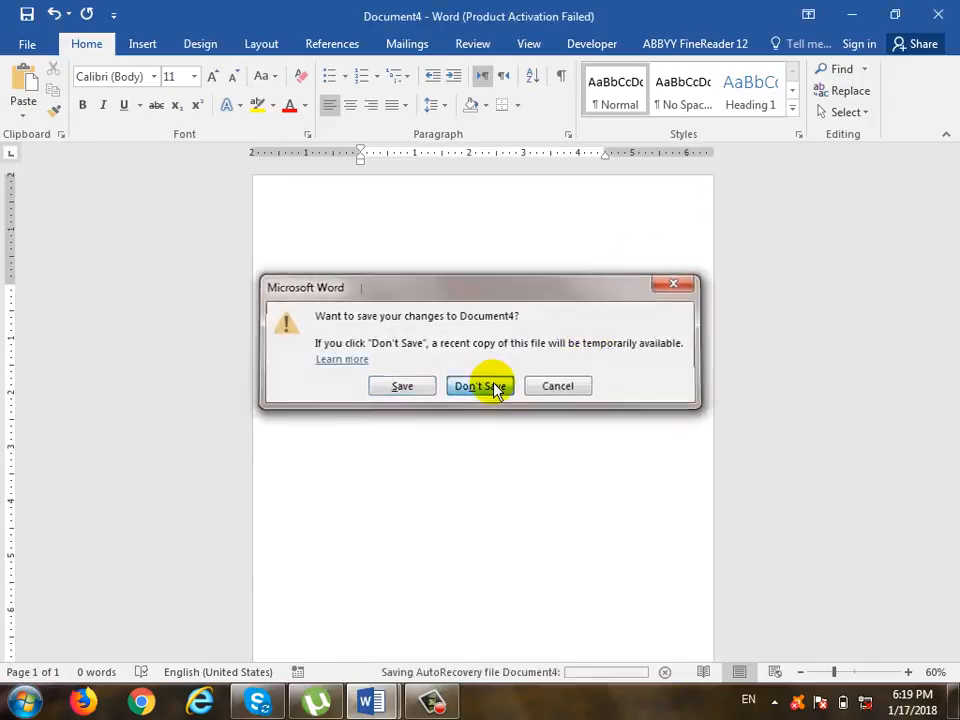
left_click(497, 388)
left_click(938, 15)
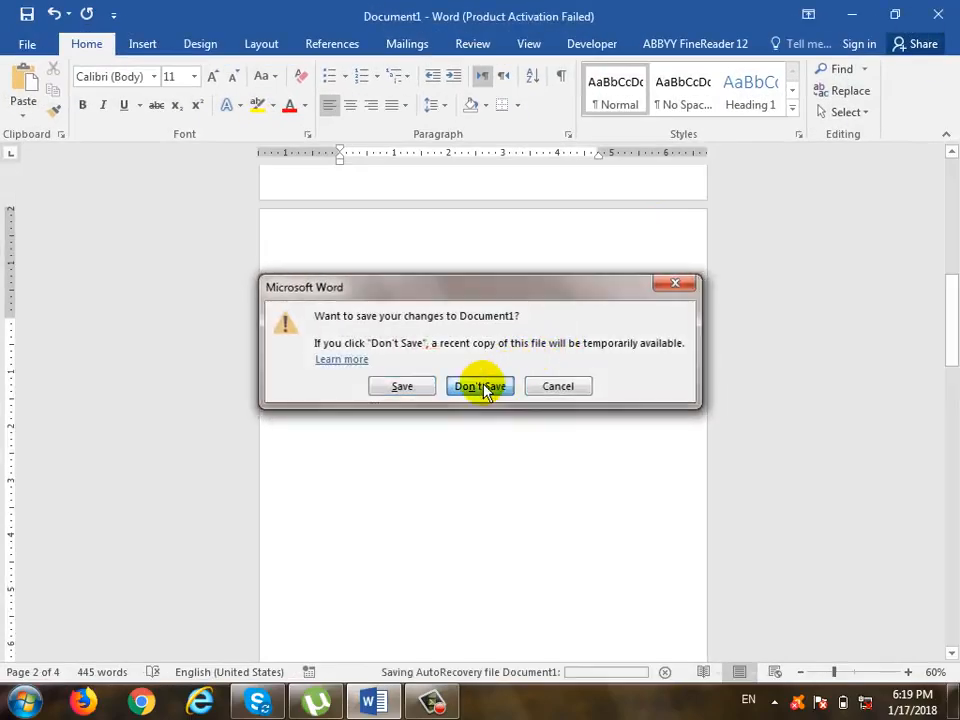
left_click(485, 388)
Start Word again and create a blank document to check its default margins.
left_click(22, 700)
left_click(60, 362)
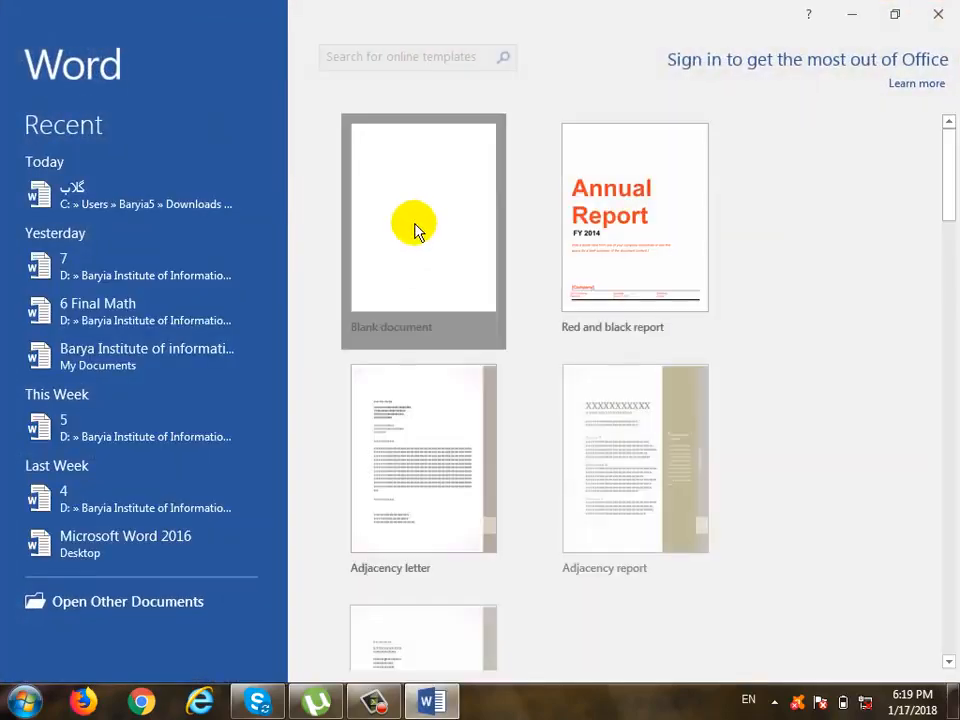
left_click(414, 227)
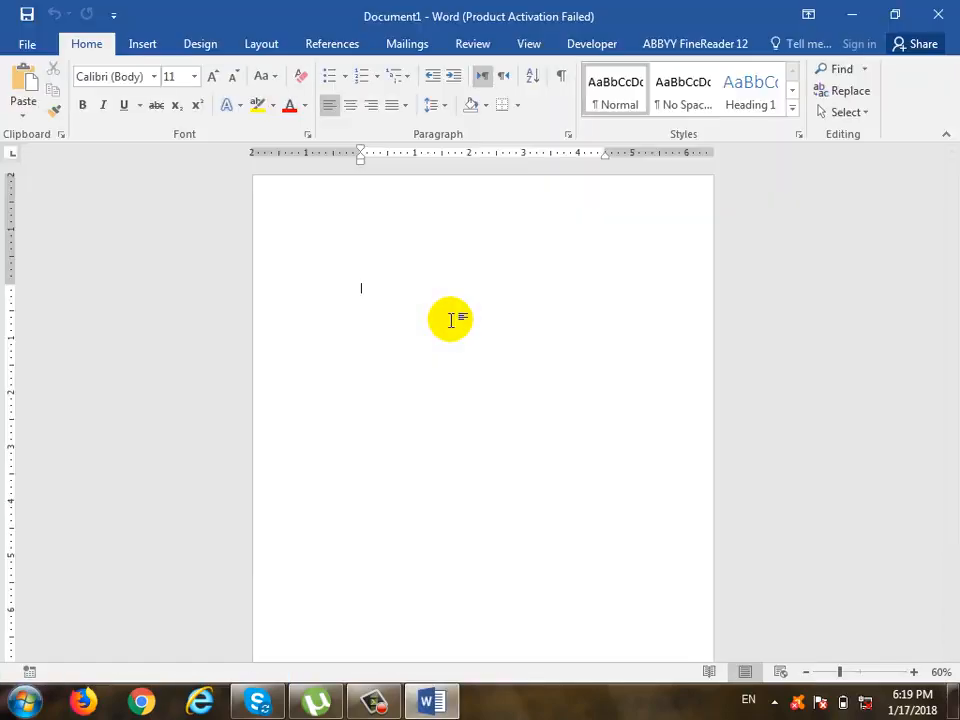
left_click(664, 531)
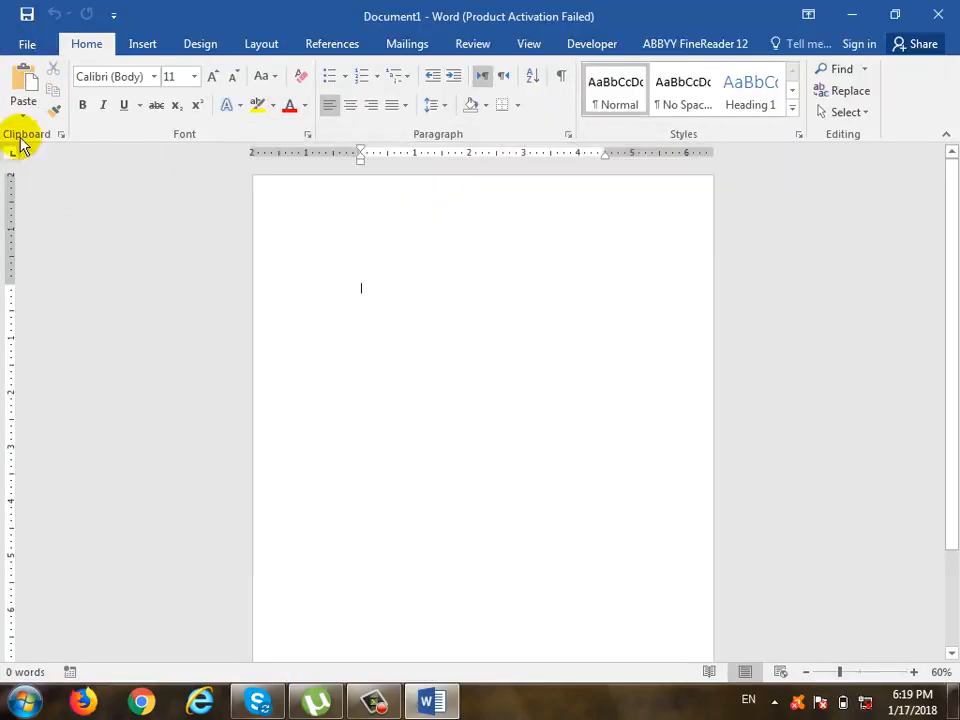
Open the page setup, set all four margins to 1 inch, and make that the default for new documents.
left_click(30, 38)
left_click(68, 270)
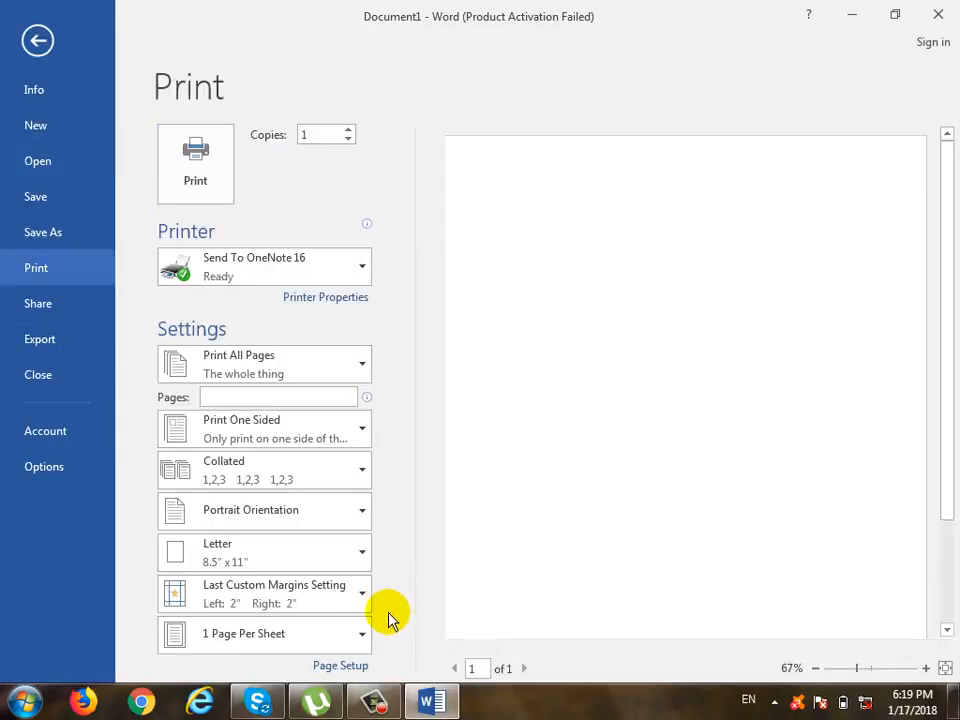
left_click(340, 665)
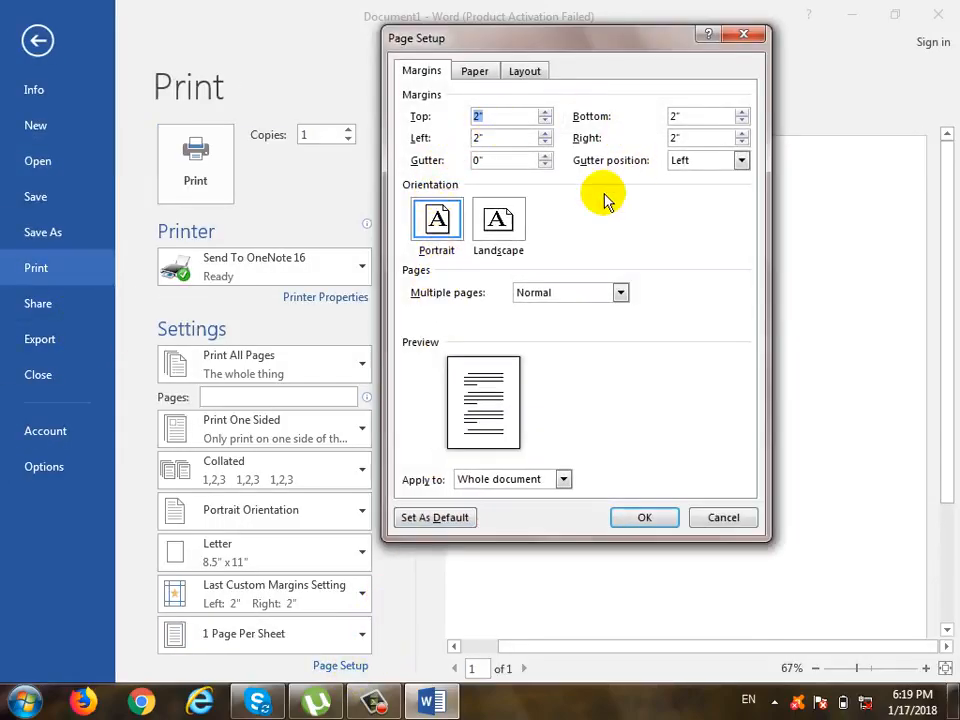
type("1")
key("Tab")
type("1")
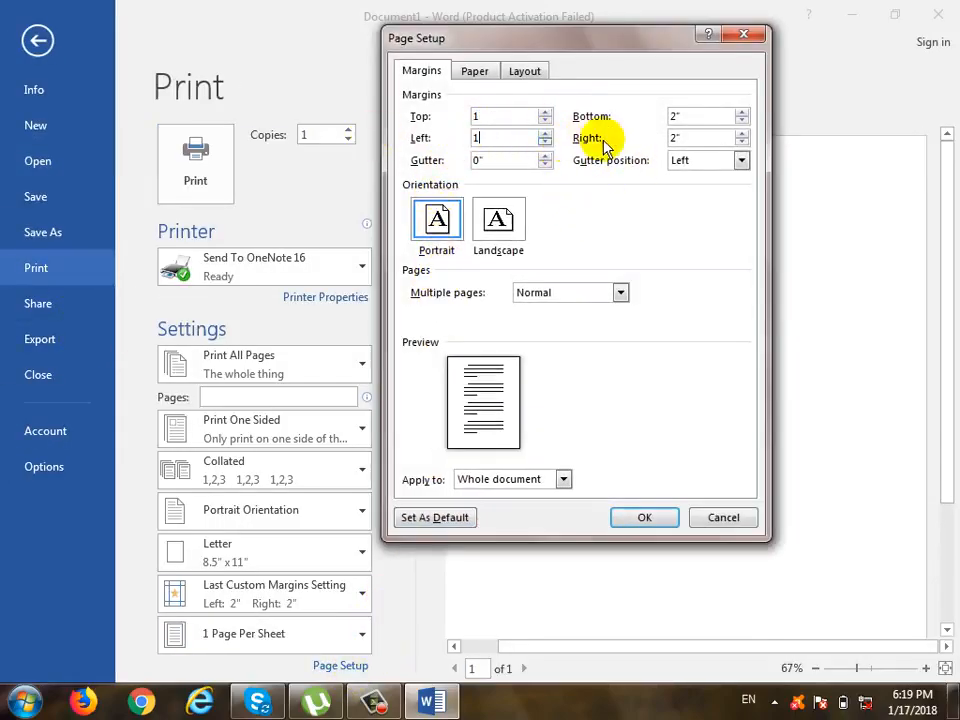
double_click(693, 119)
type("1")
double_click(725, 139)
type("1")
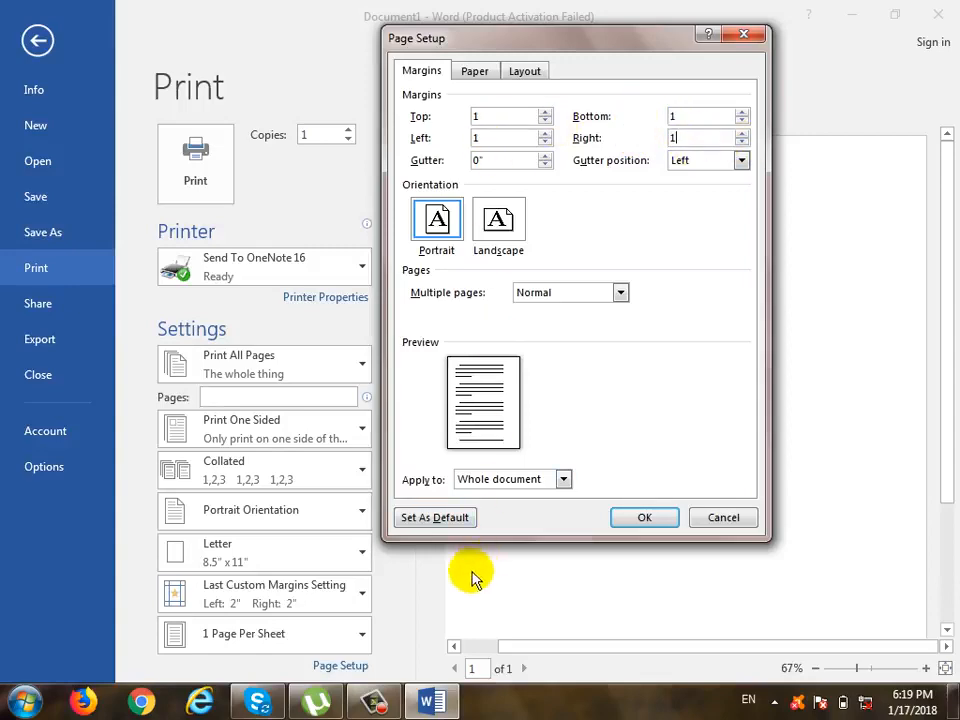
left_click(463, 527)
left_click(450, 405)
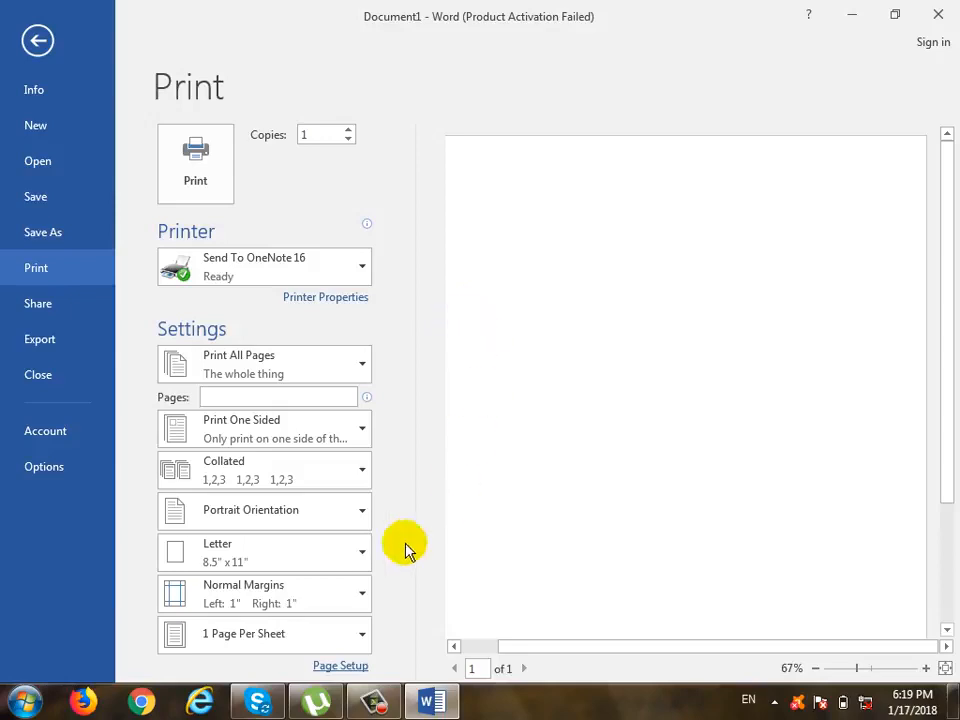
Reopen the page setup and change the paper size to A4.
left_click(340, 666)
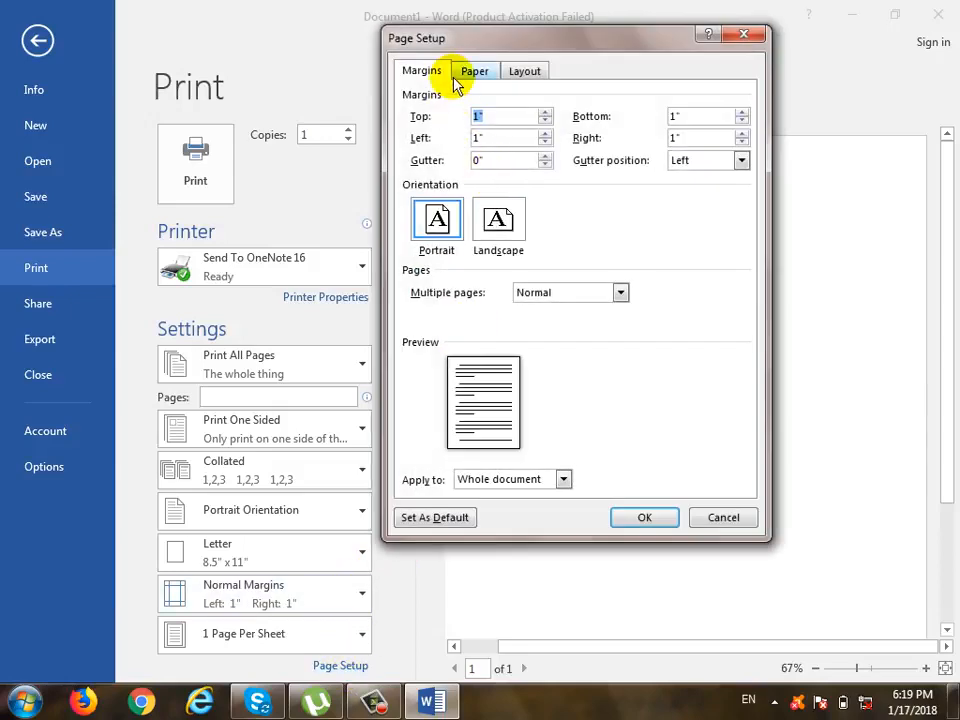
left_click(474, 78)
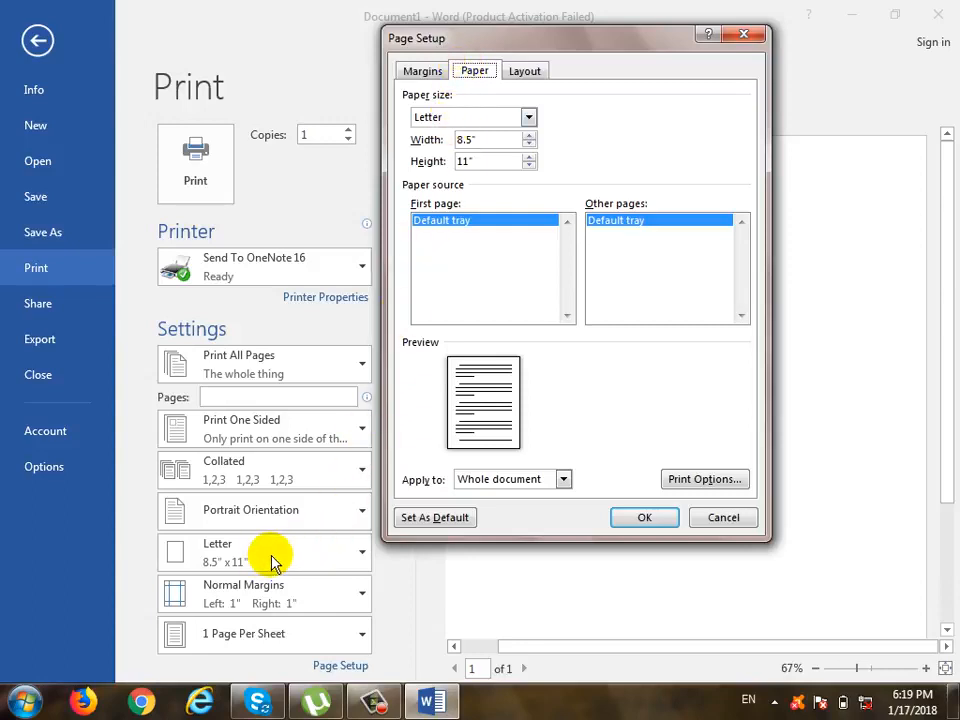
left_click(460, 119)
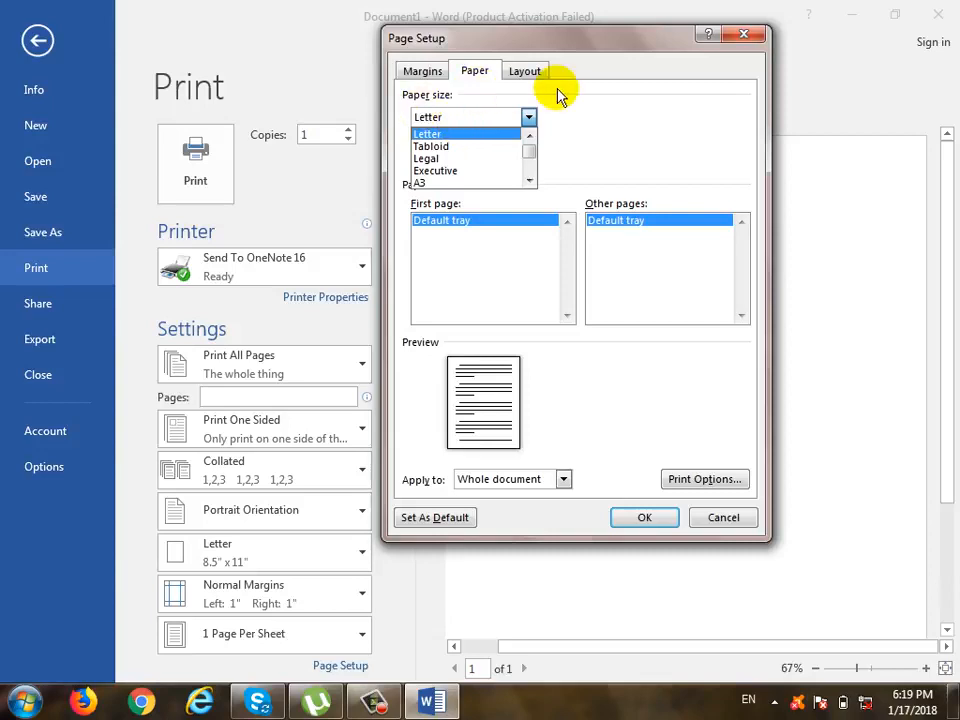
left_click(530, 175)
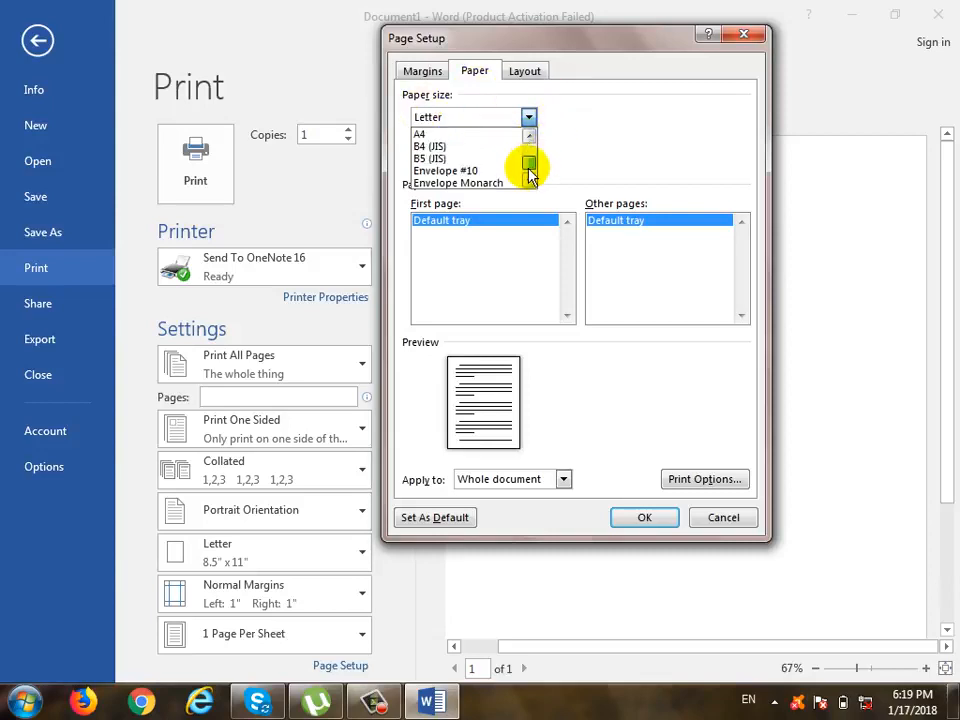
left_click(490, 133)
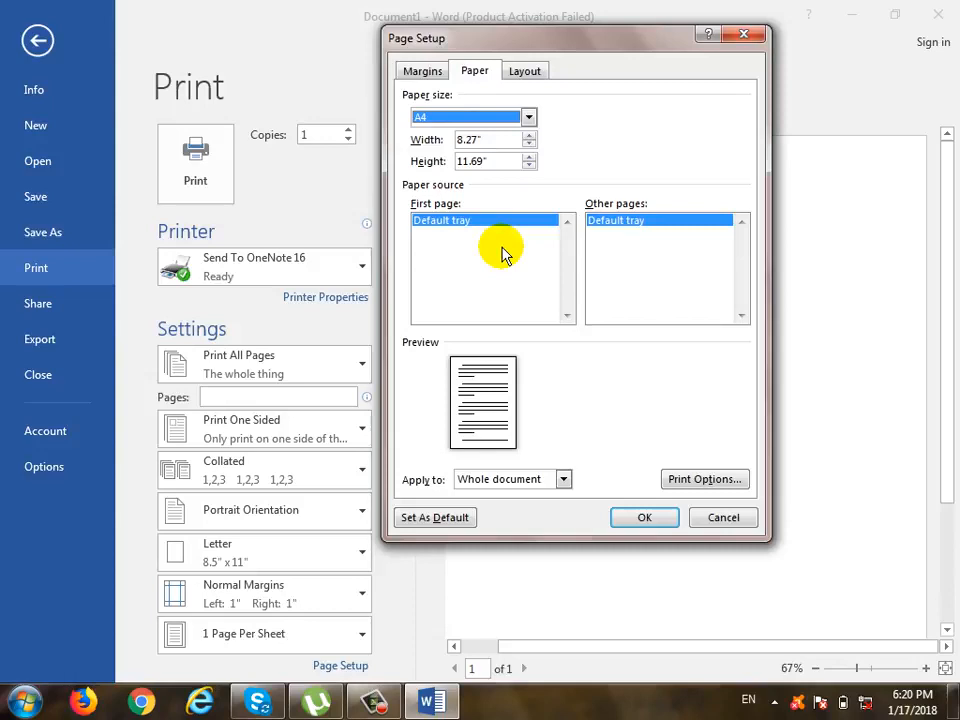
Examine the paper size list and the A4 width and height values, dismissing the Windows color scheme prompt.
left_click(492, 124)
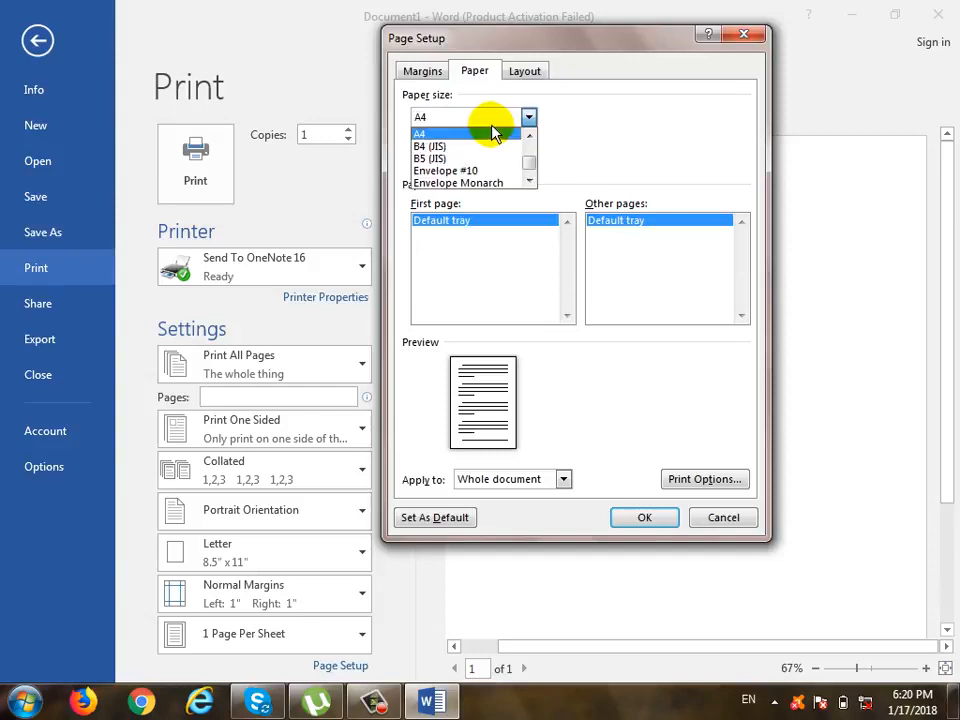
left_click(591, 137)
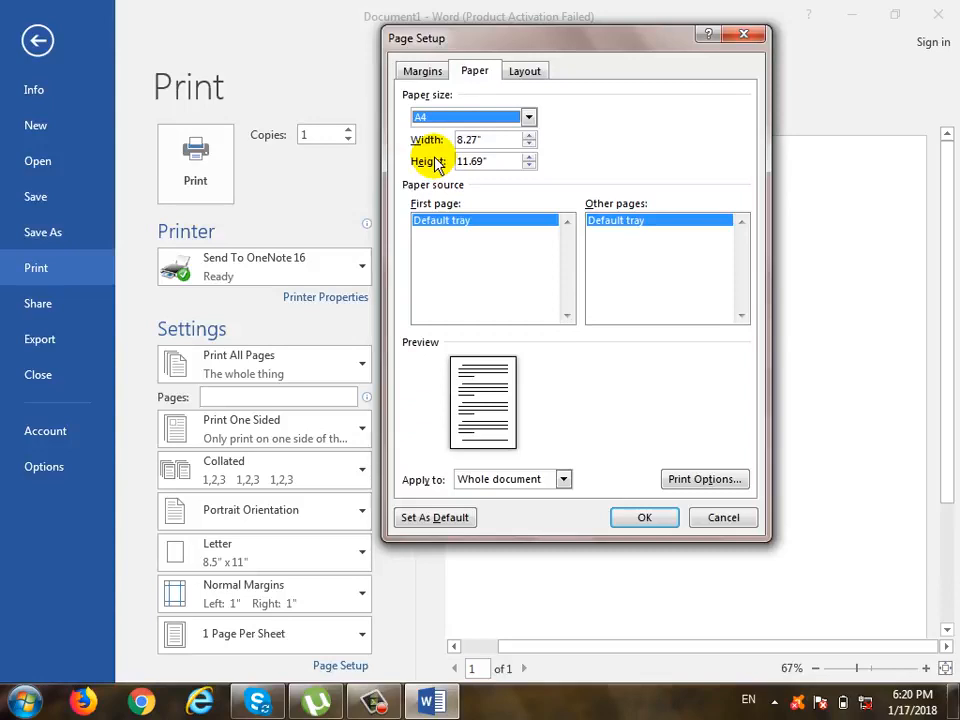
left_click(460, 140)
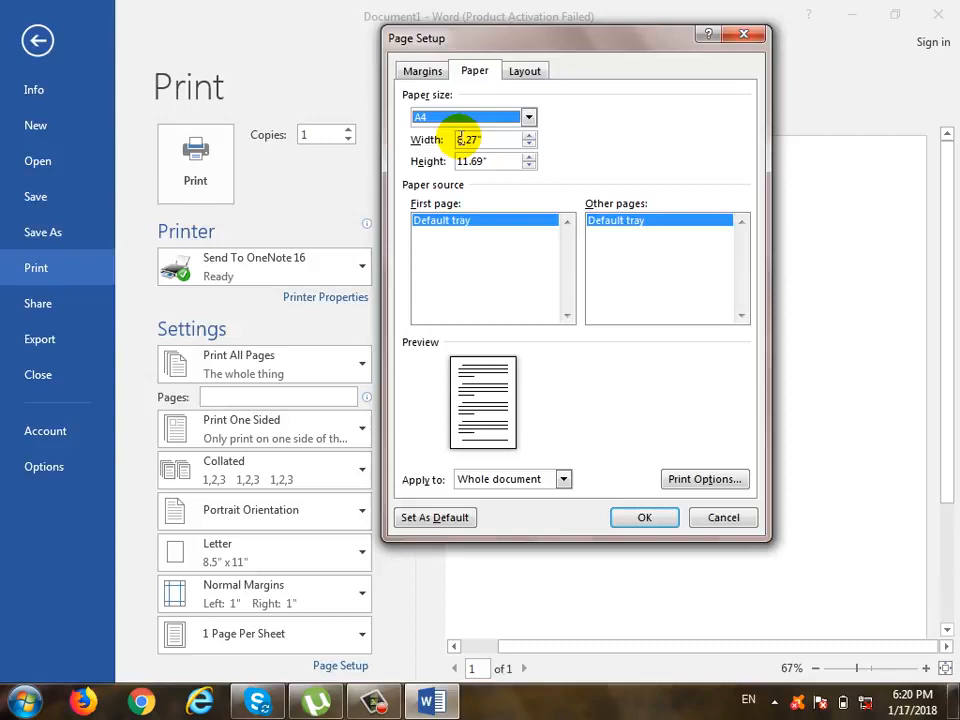
left_click_drag(500, 137, 383, 155)
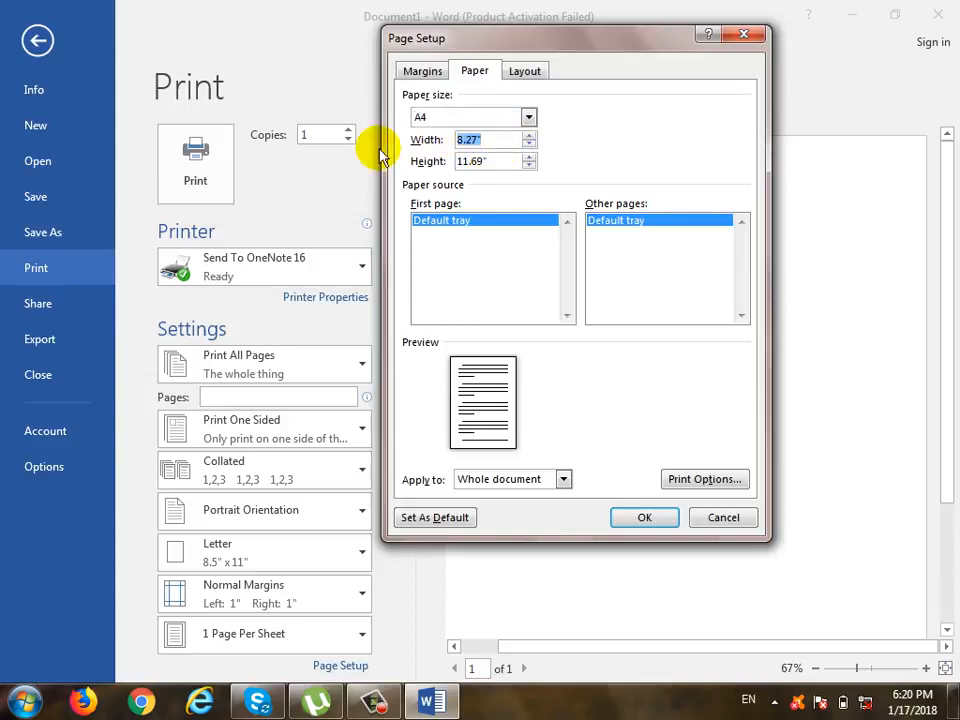
left_click_drag(508, 159, 370, 160)
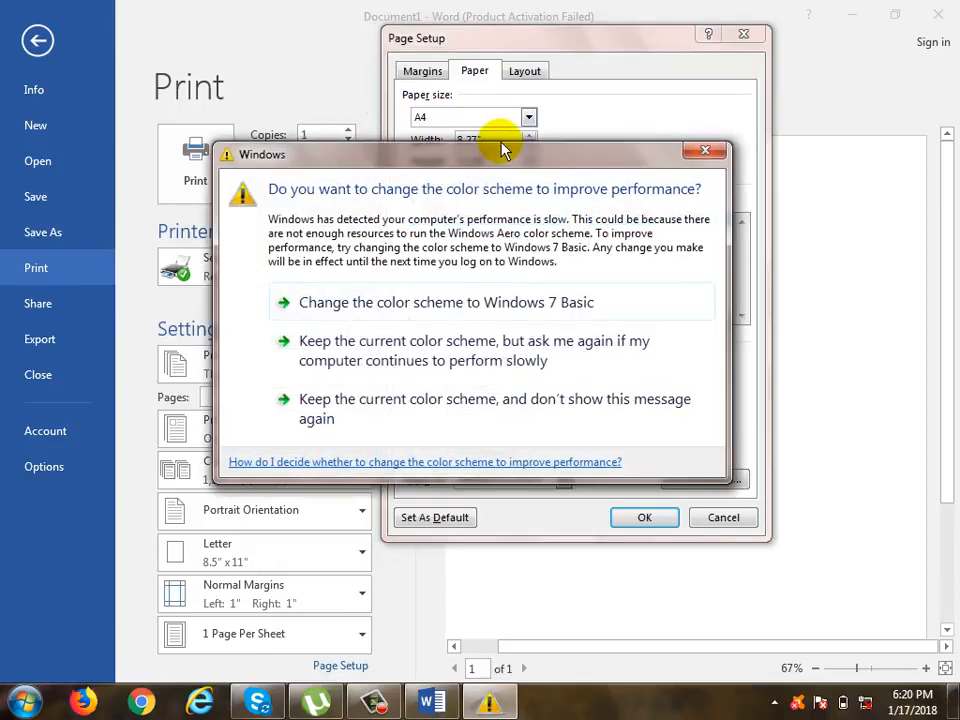
left_click(690, 158)
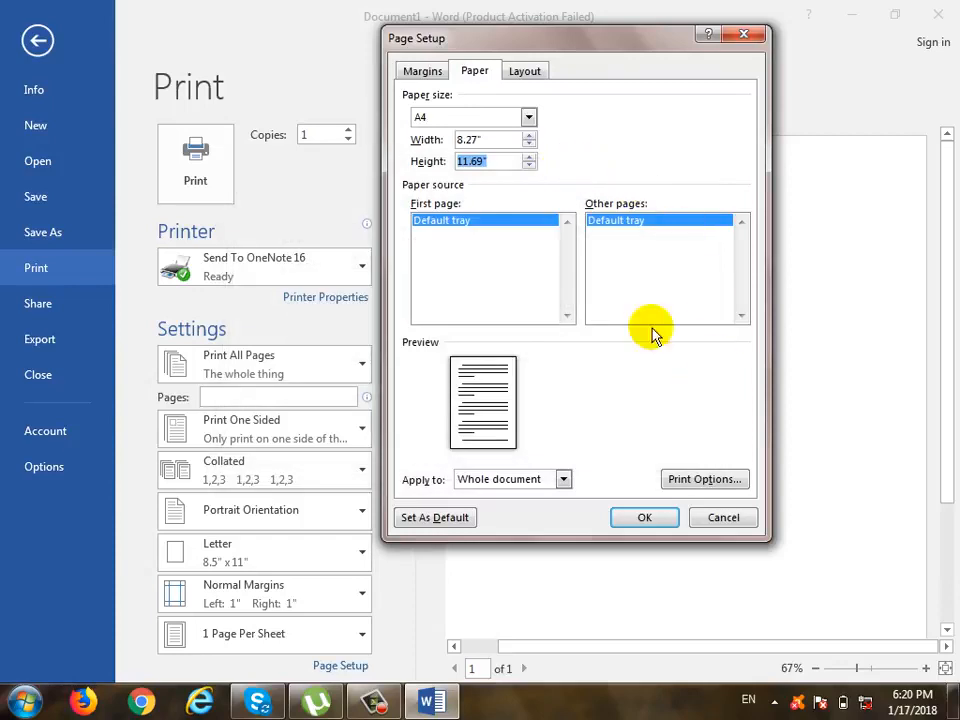
left_click(500, 140)
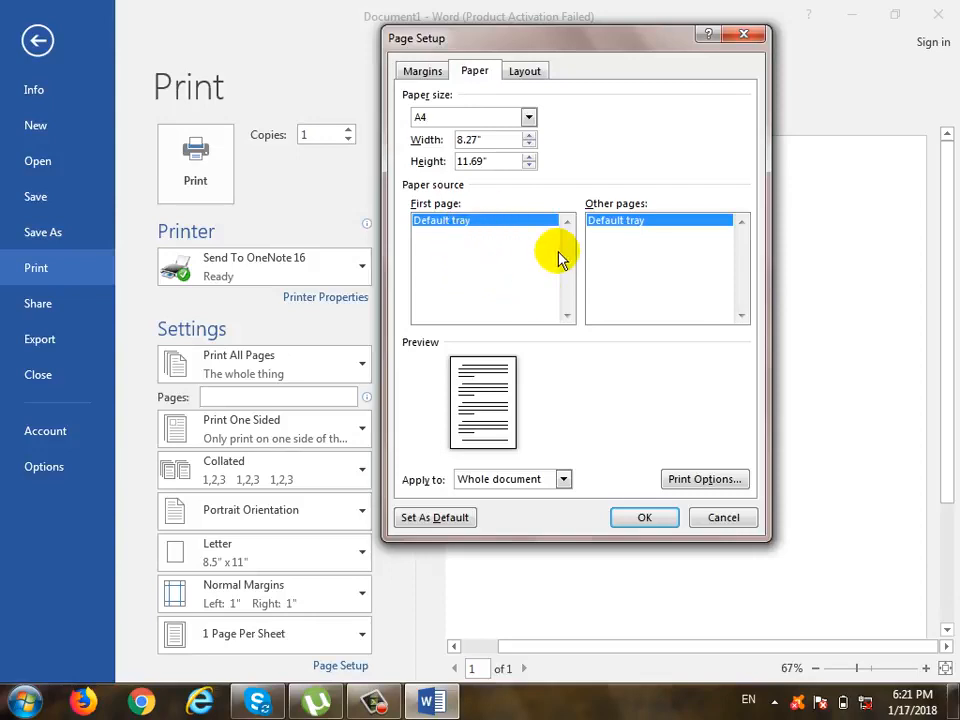
Look at the scope choices for the paper settings and keep A4 as the paper size.
left_click(525, 484)
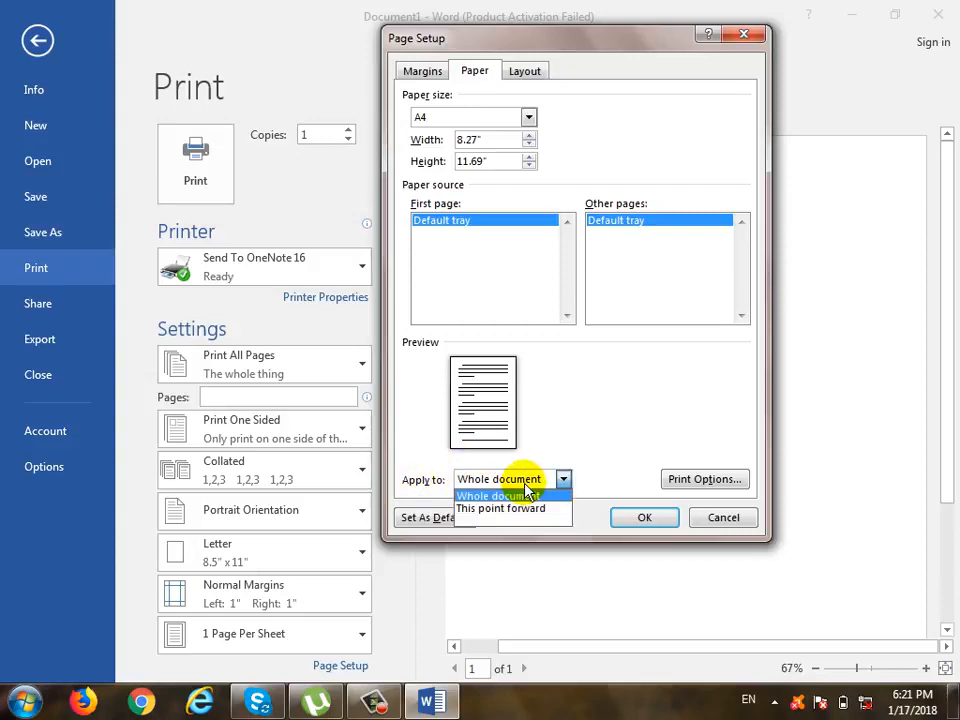
left_click(482, 120)
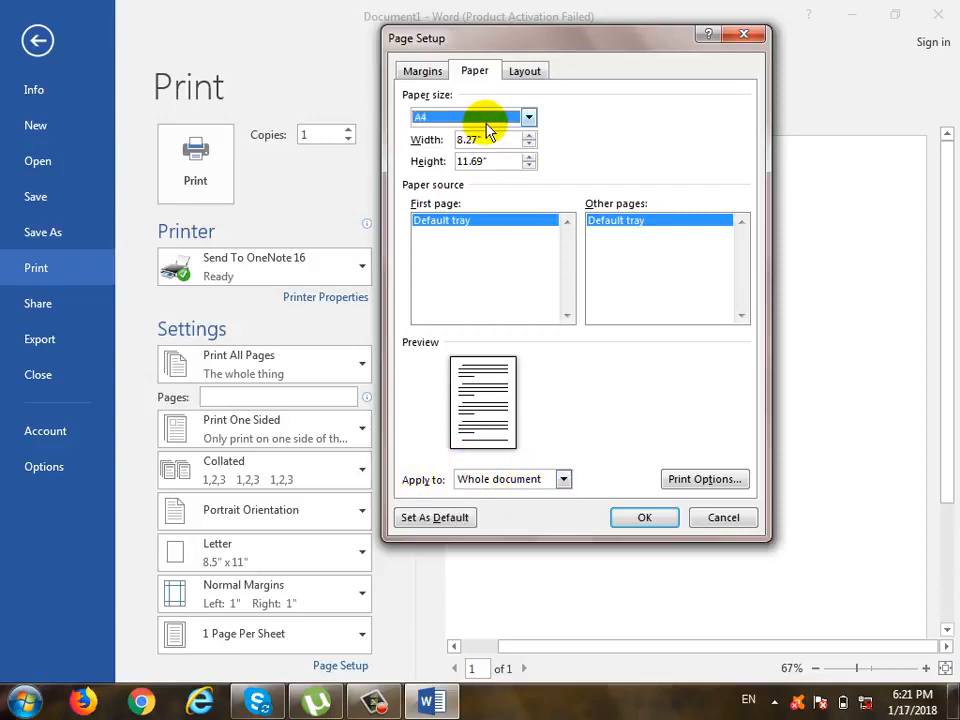
left_click(480, 119)
left_click(474, 133)
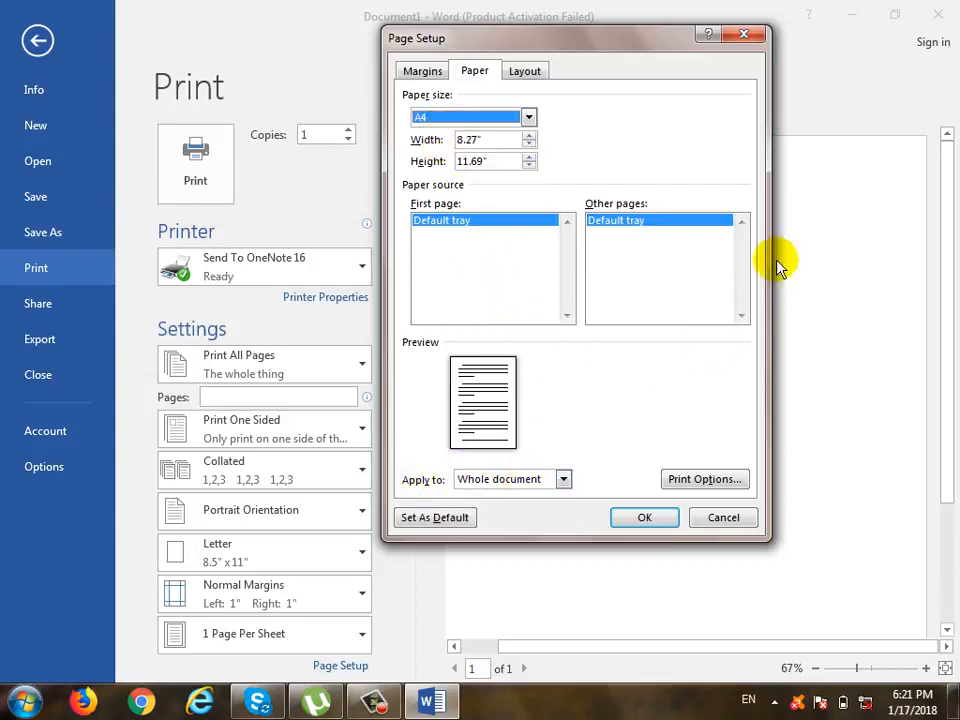
Look at the scope choices and the page layout settings, and cancel the page setup without applying changes.
left_click(531, 482)
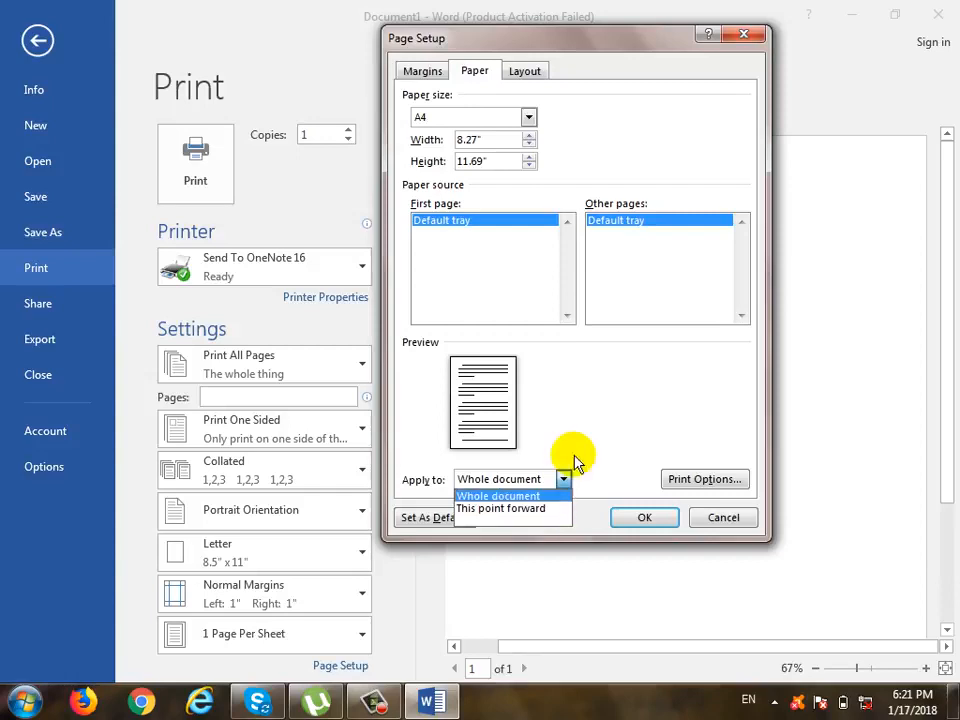
left_click(657, 364)
left_click(525, 71)
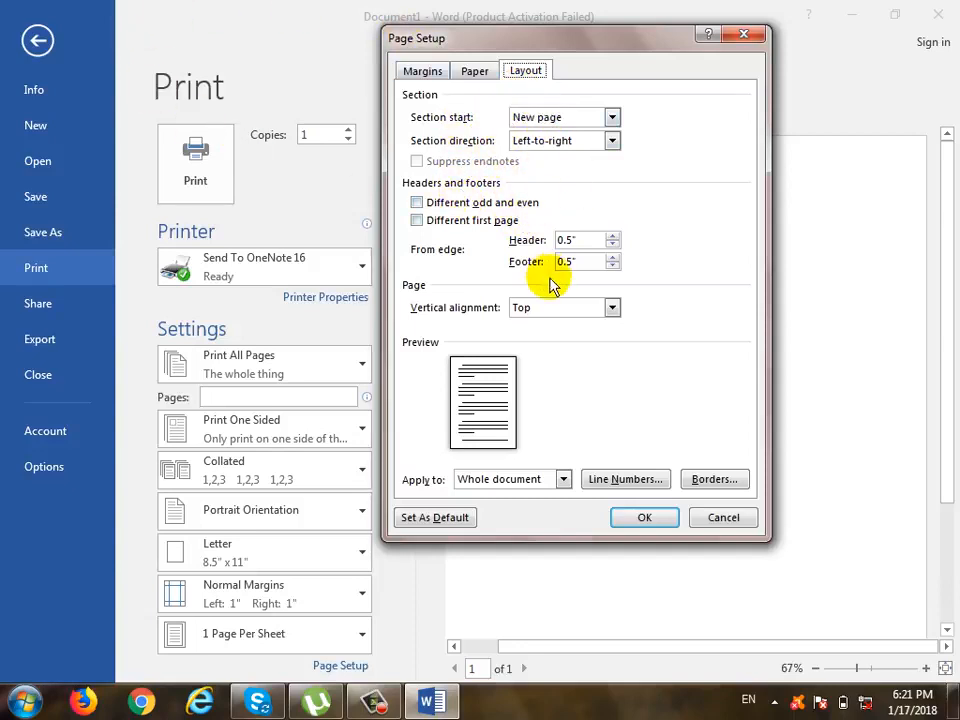
left_click(735, 517)
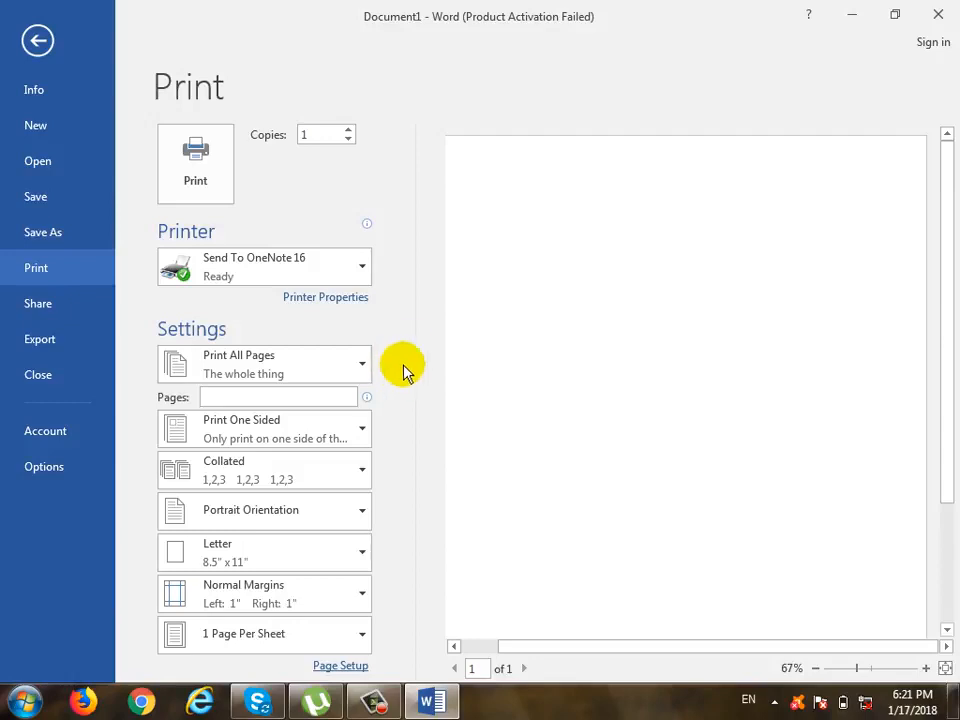
Look through the document's sharing options, including the email choices, and bring up the export options.
left_click(70, 312)
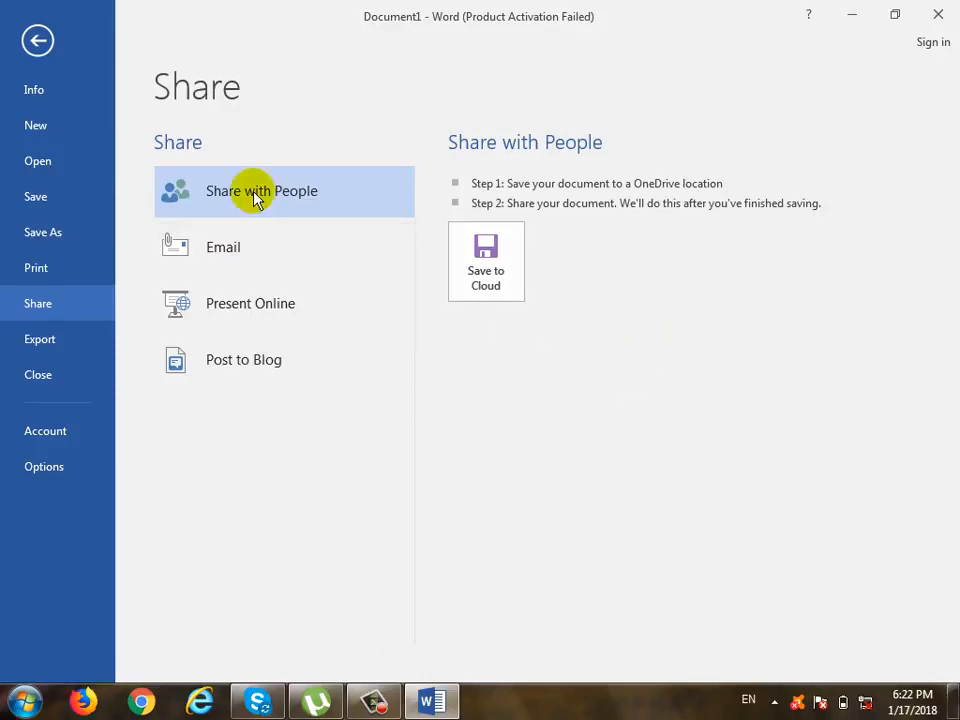
left_click(250, 265)
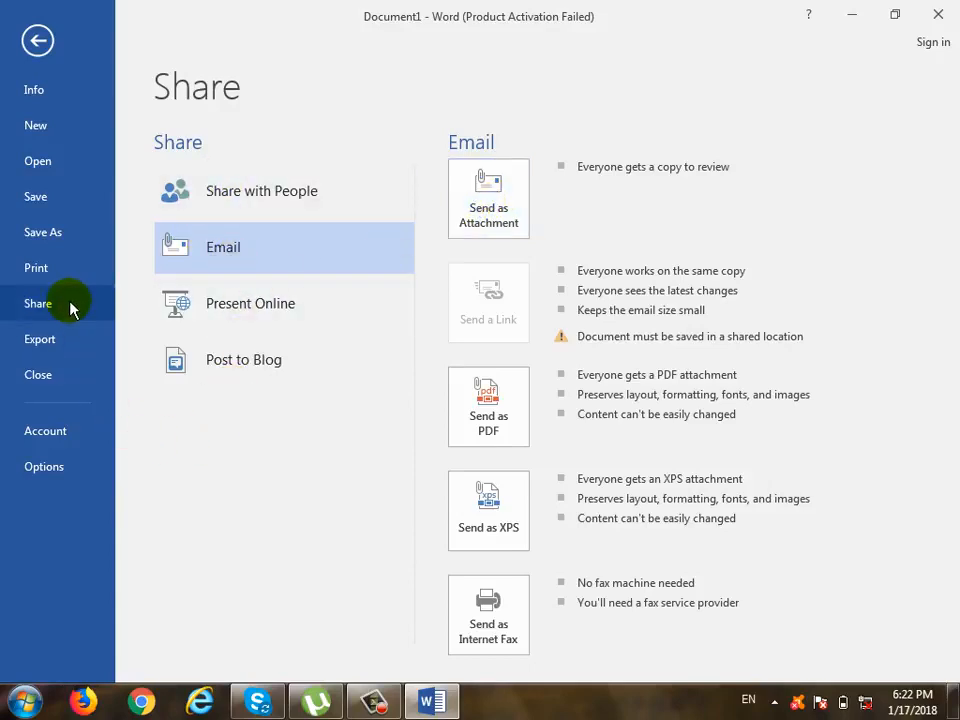
left_click(75, 341)
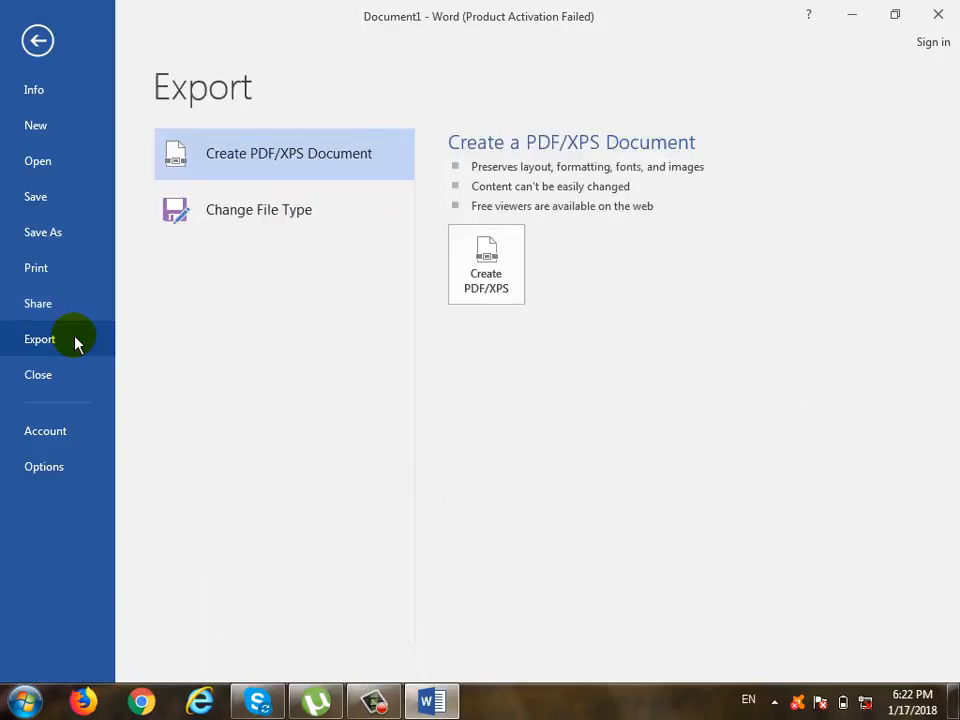